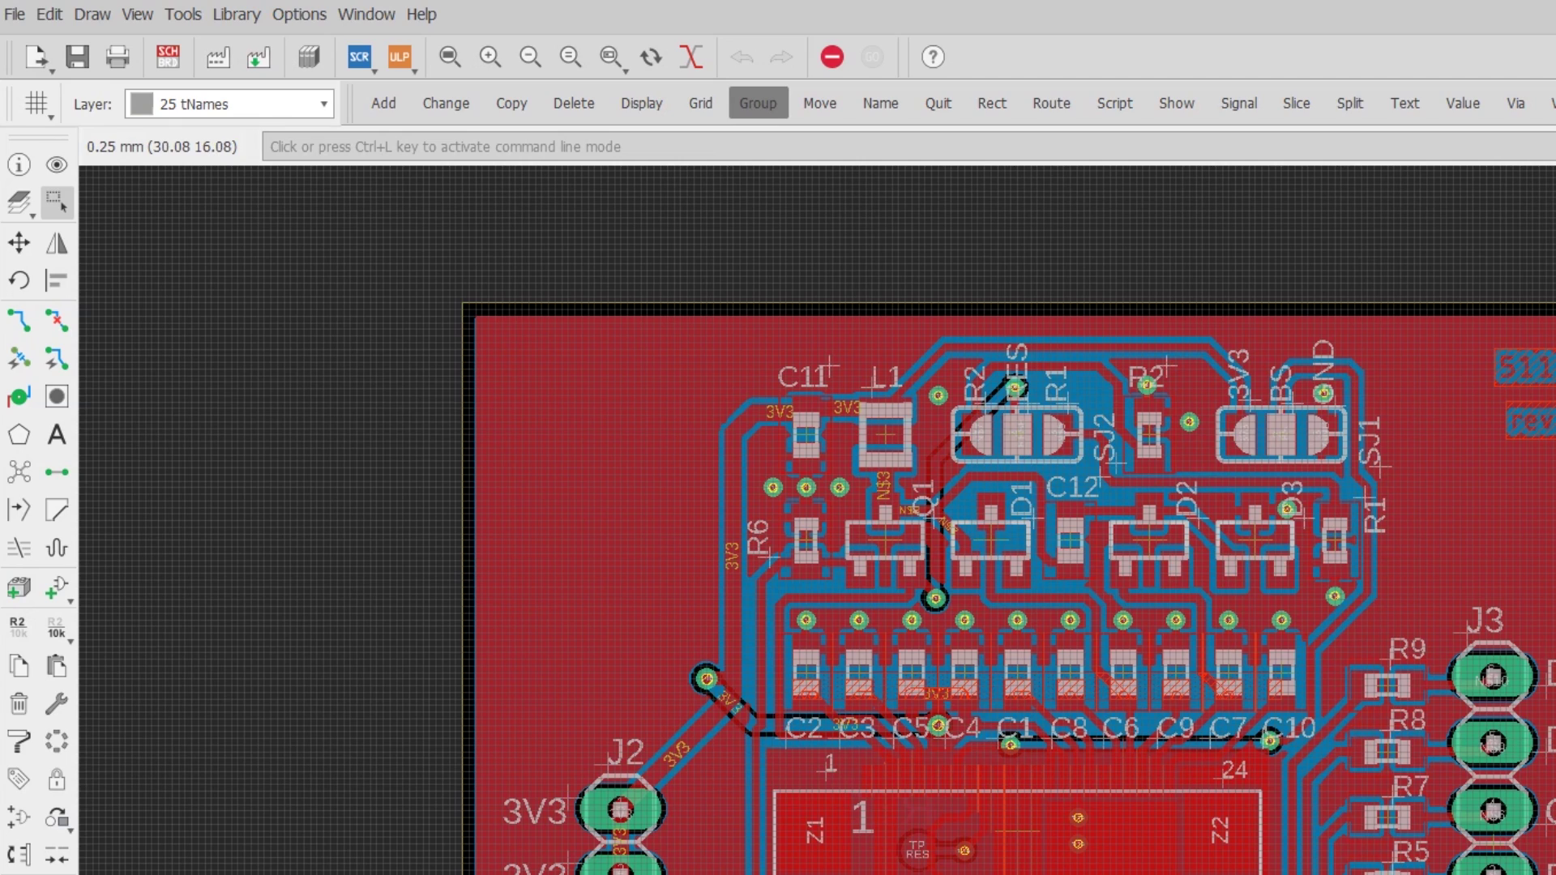
# - Launch the CAM Processor, which opens with the default template_2_layer.cam job
pyautogui.click(220, 59)
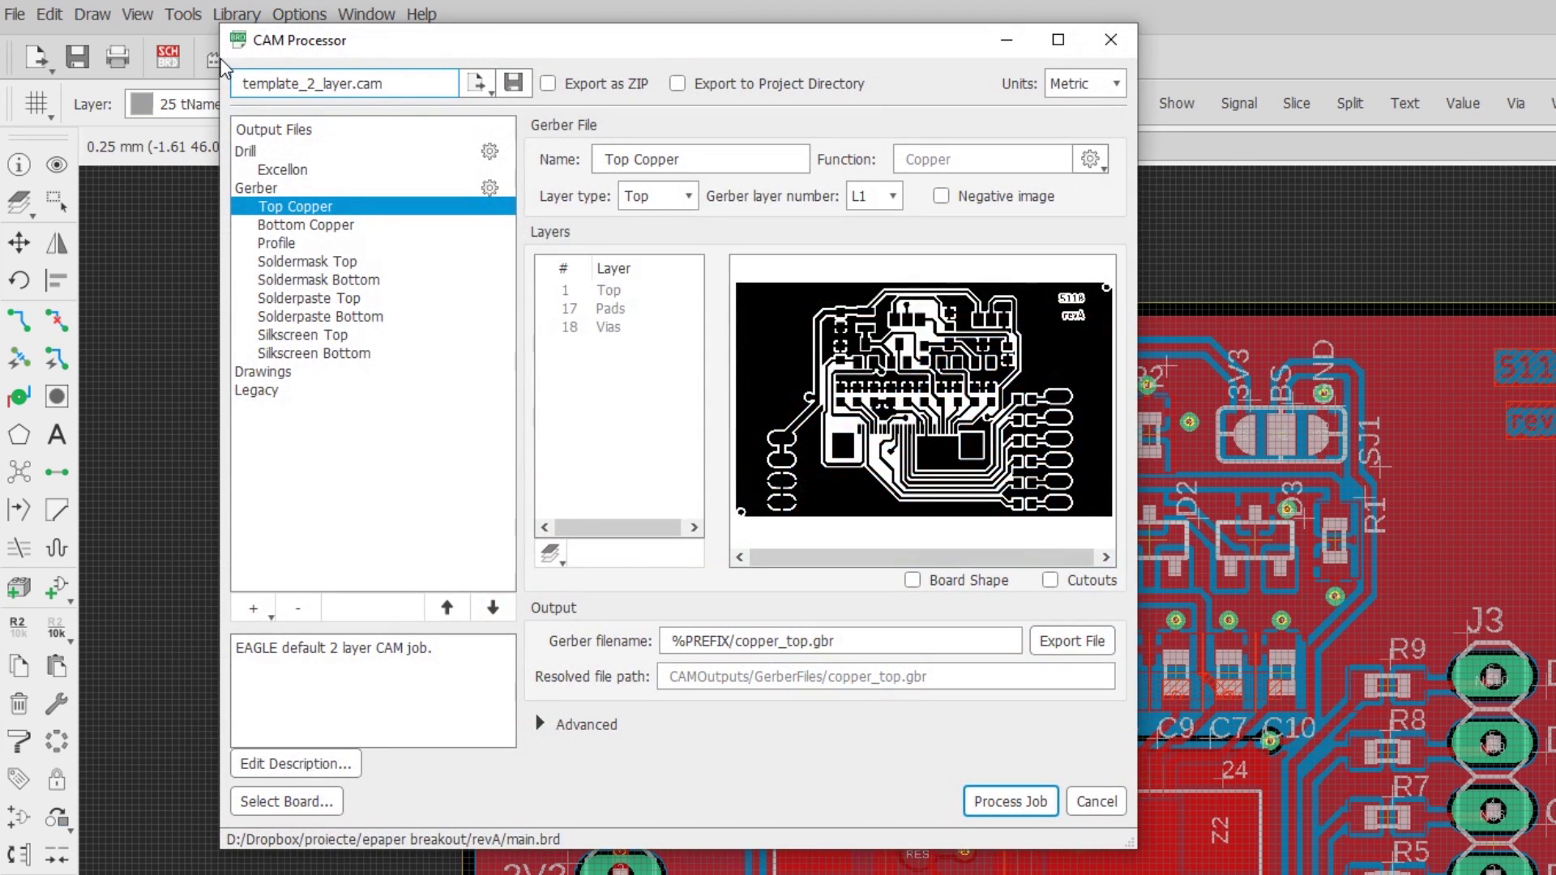
# - Load the voltlog-2layer.cam job file into the CAM Processor
pyautogui.click(478, 93)
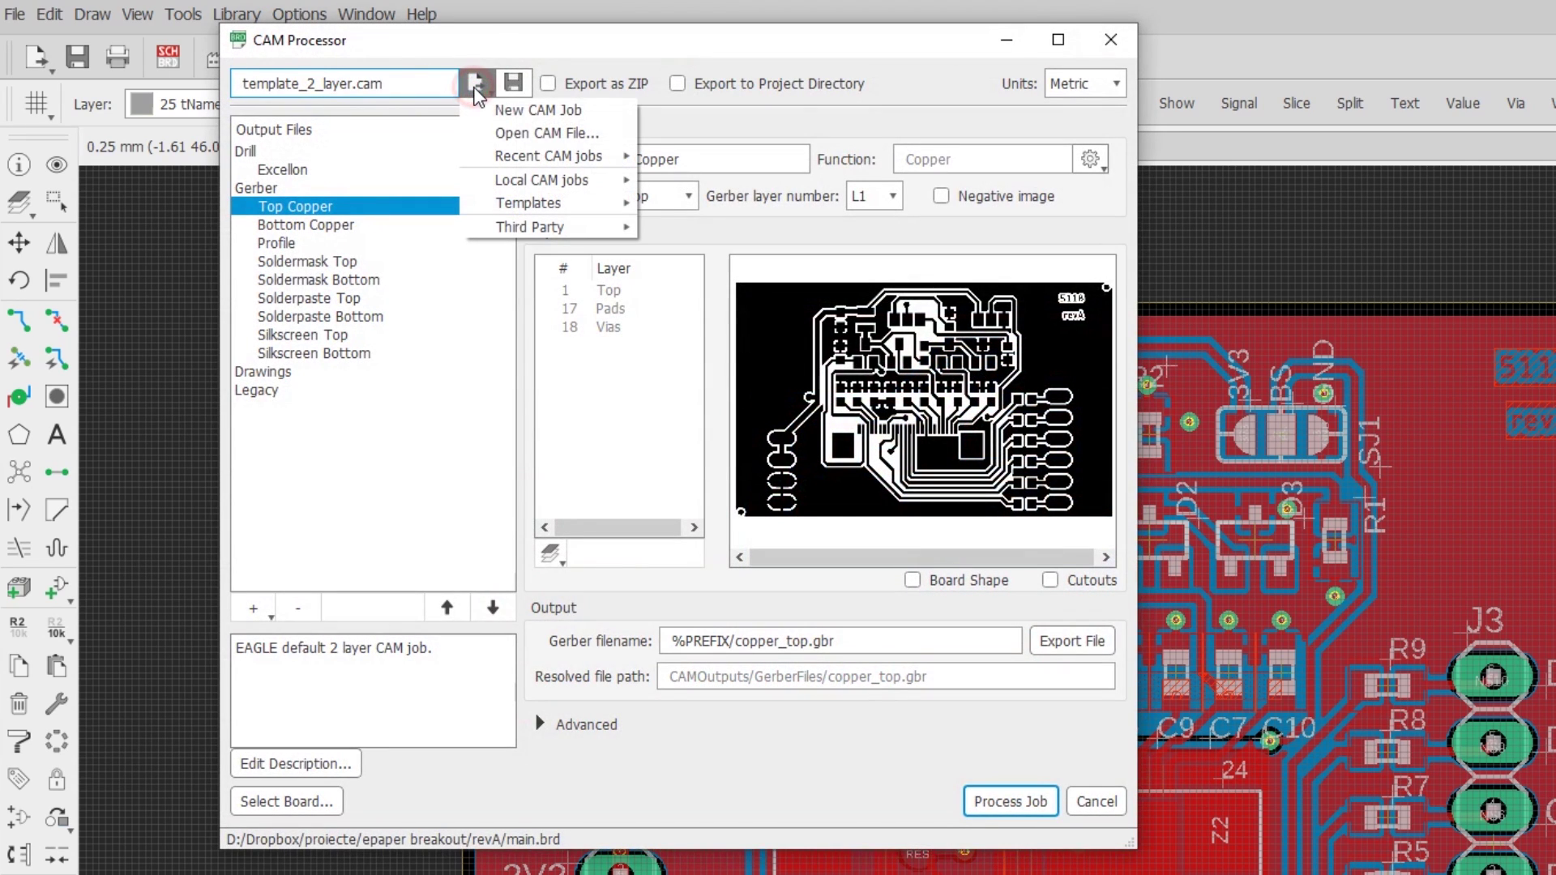
pyautogui.click(494, 127)
pyautogui.click(514, 217)
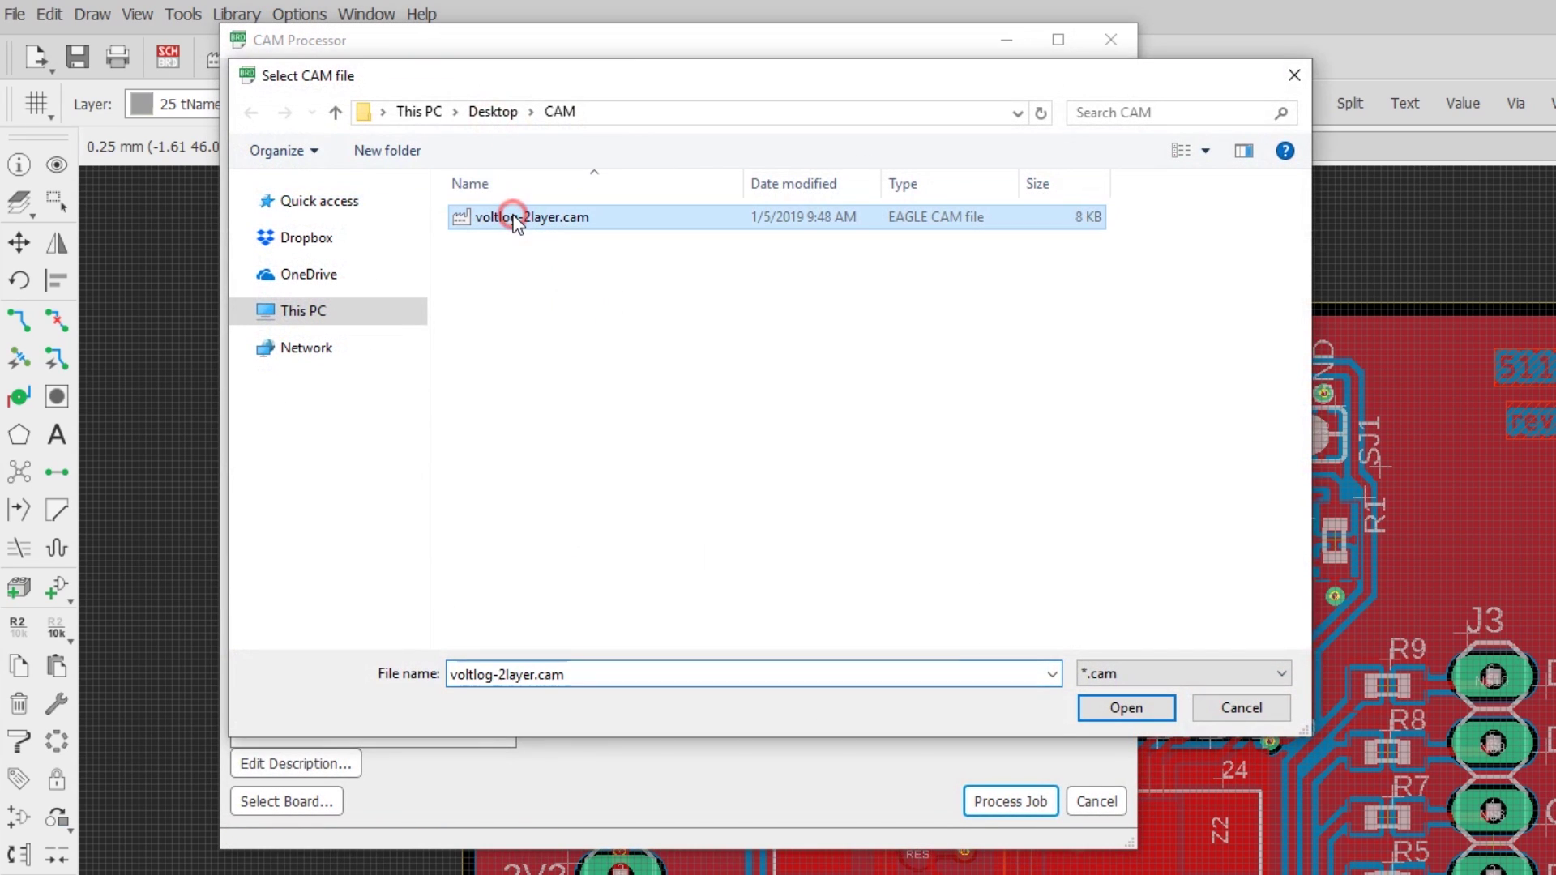
pyautogui.click(1124, 708)
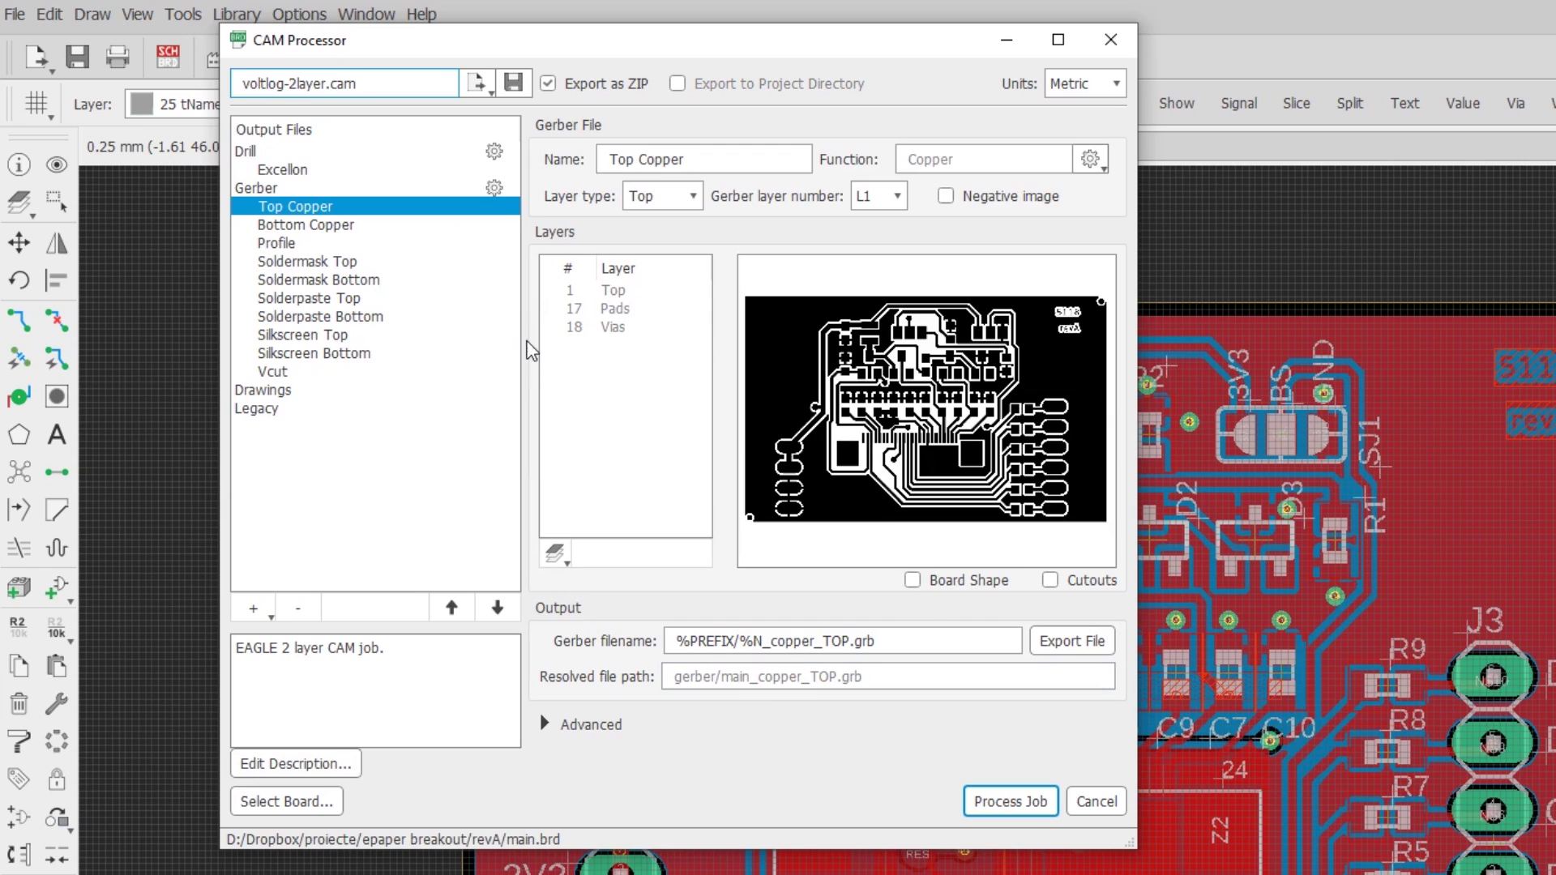
# - Review each output: copper, profile, soldermask, solderpaste, silkscreen, Vcut, Drawings and Legacy
pyautogui.click(340, 224)
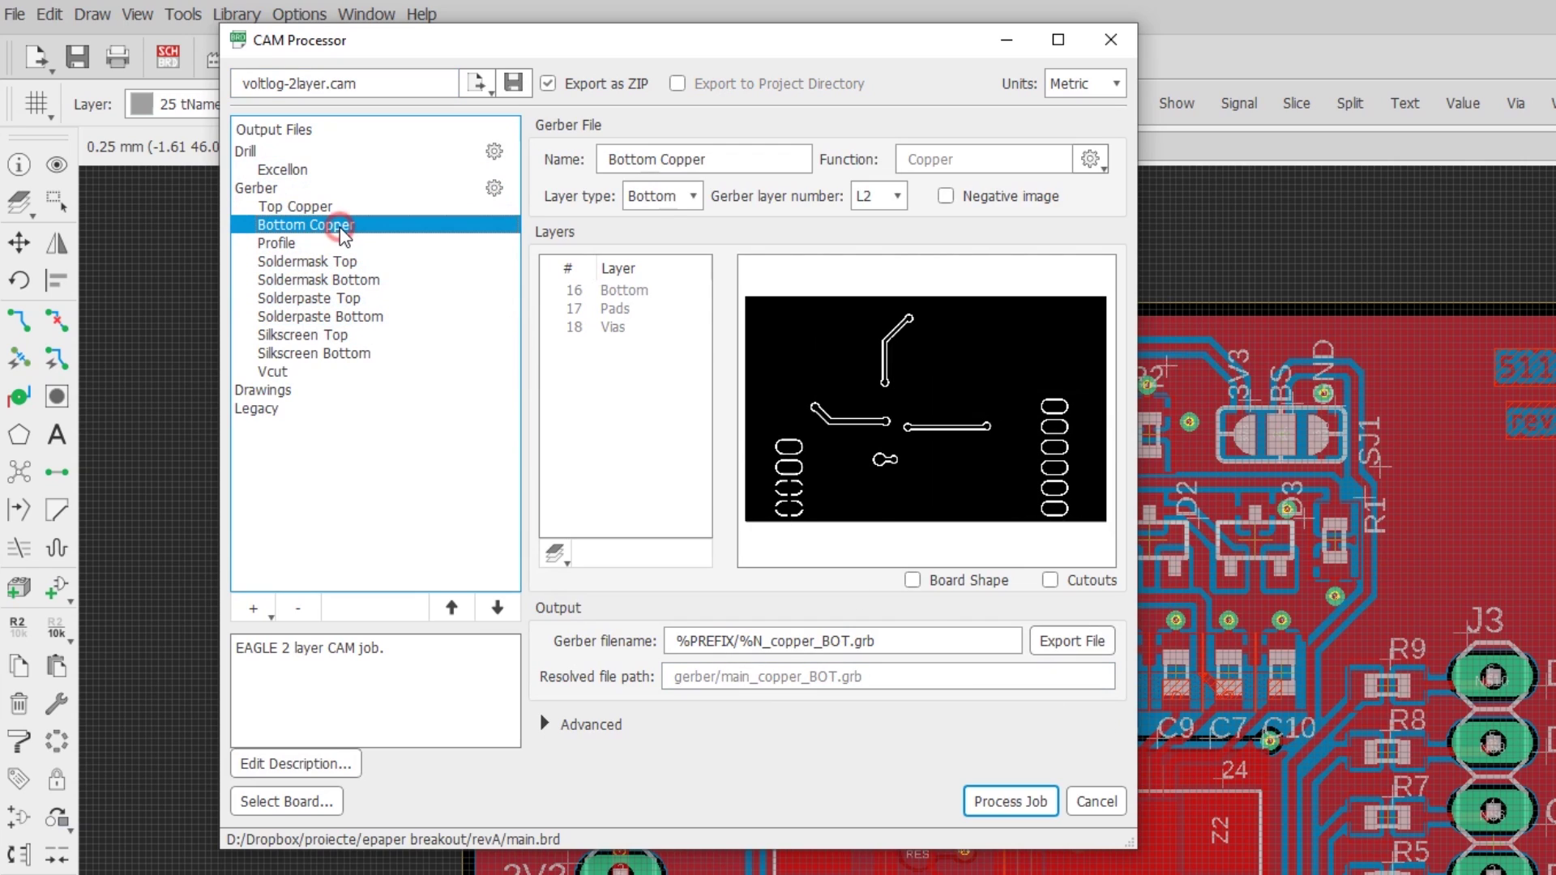
pyautogui.click(338, 243)
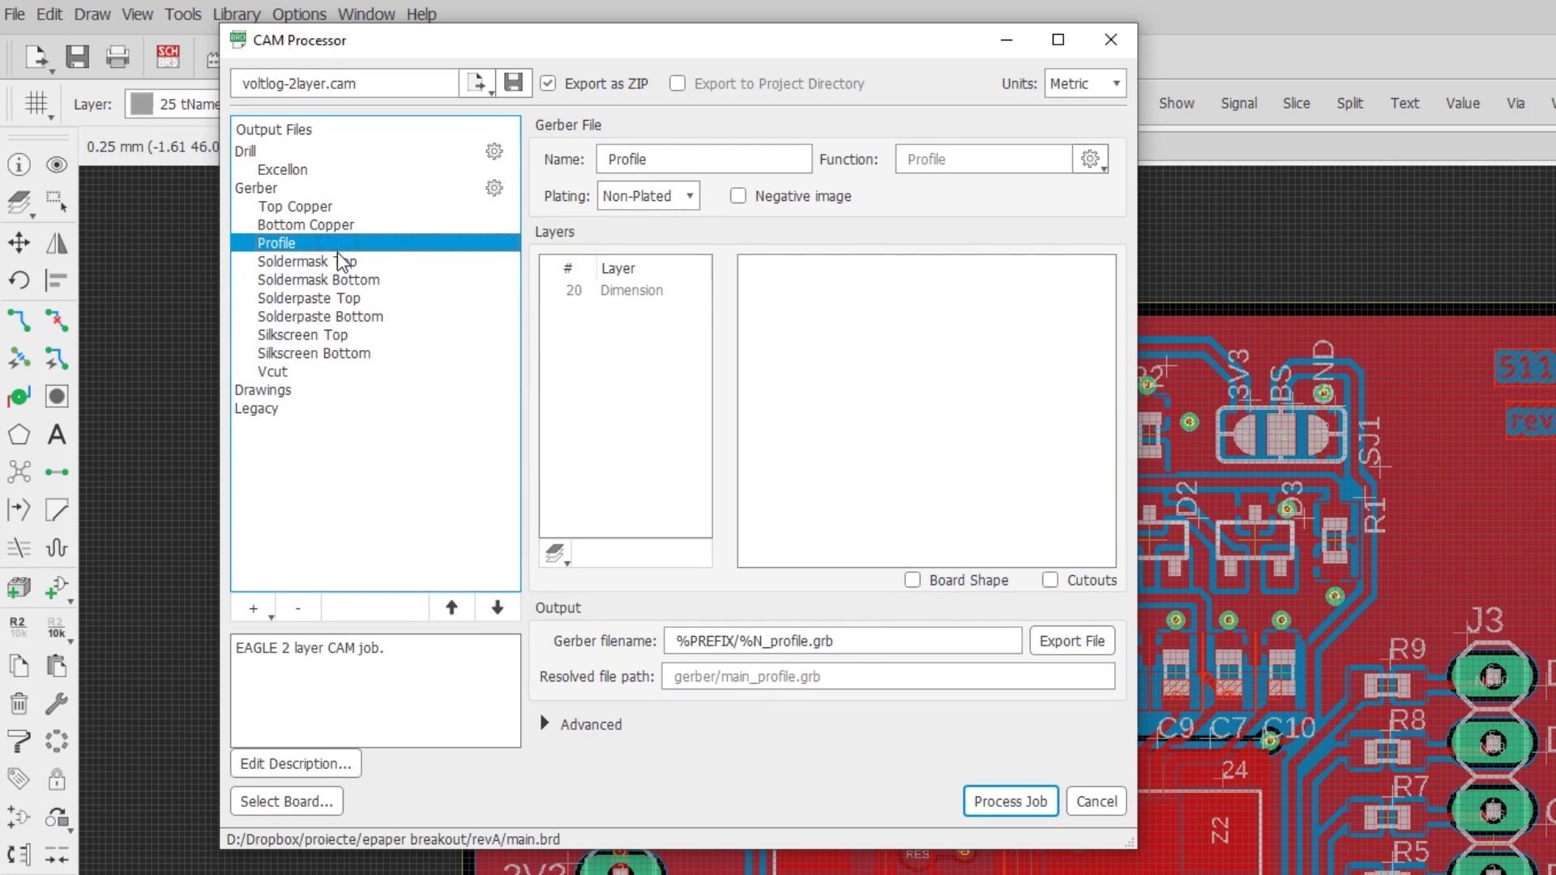
pyautogui.click(337, 260)
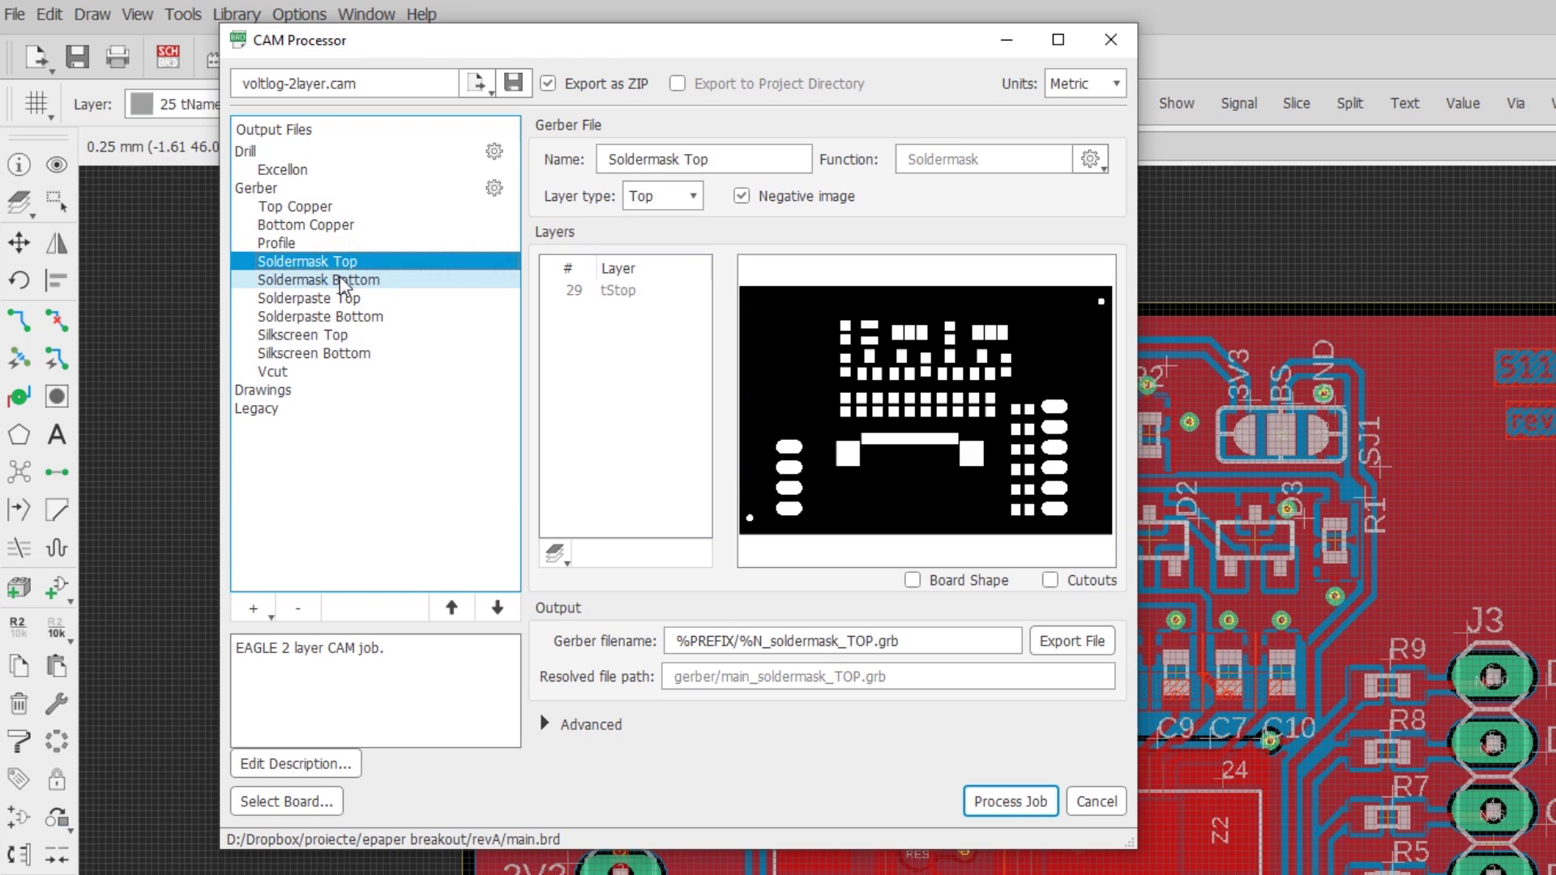
pyautogui.click(338, 278)
pyautogui.click(341, 300)
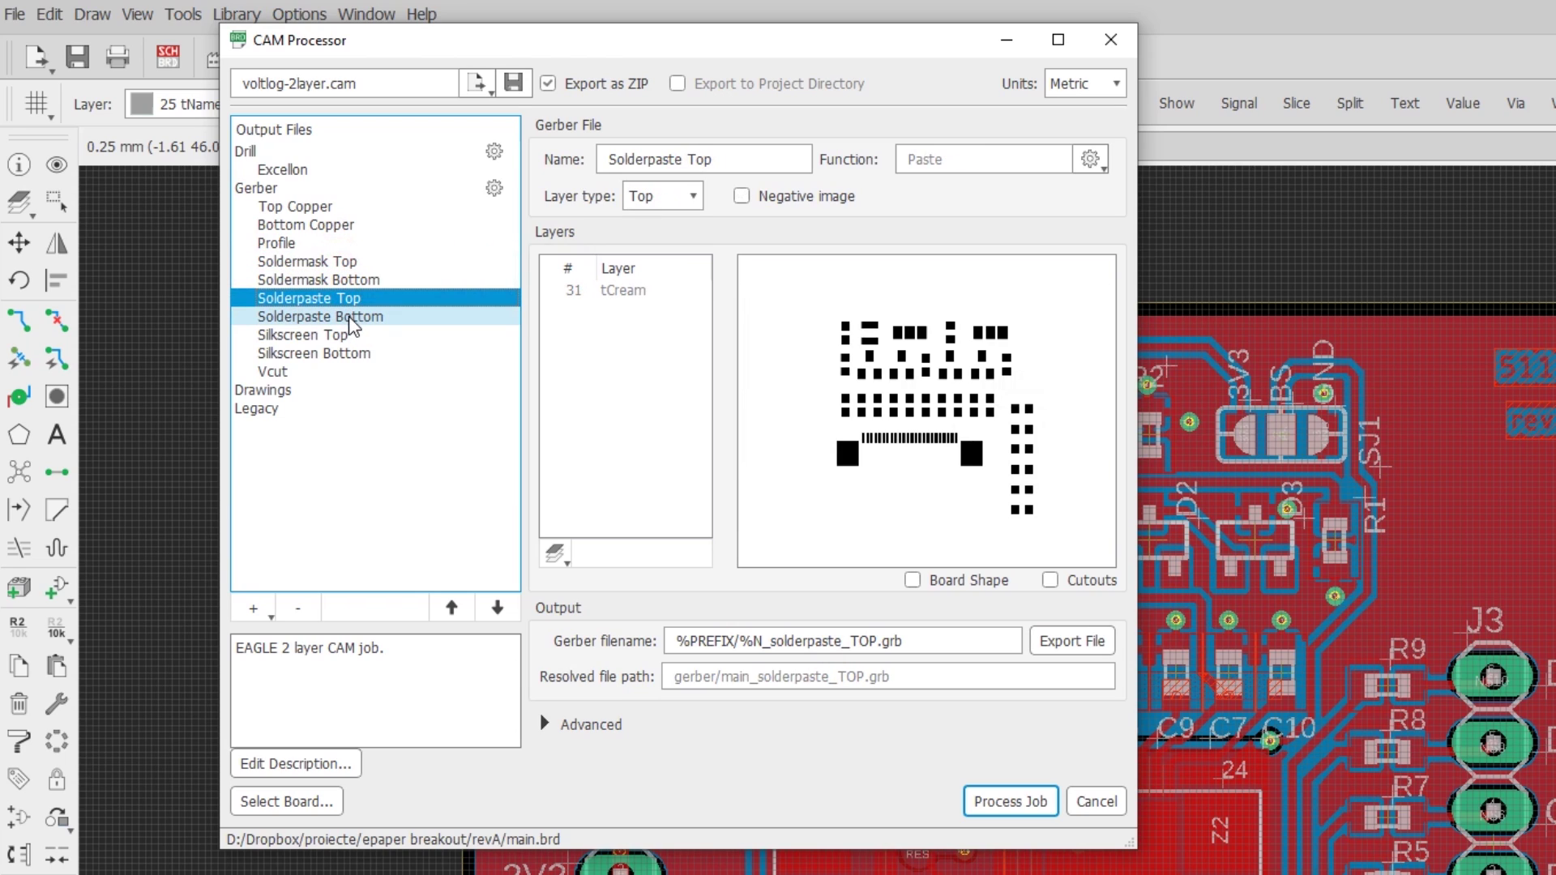
pyautogui.click(347, 317)
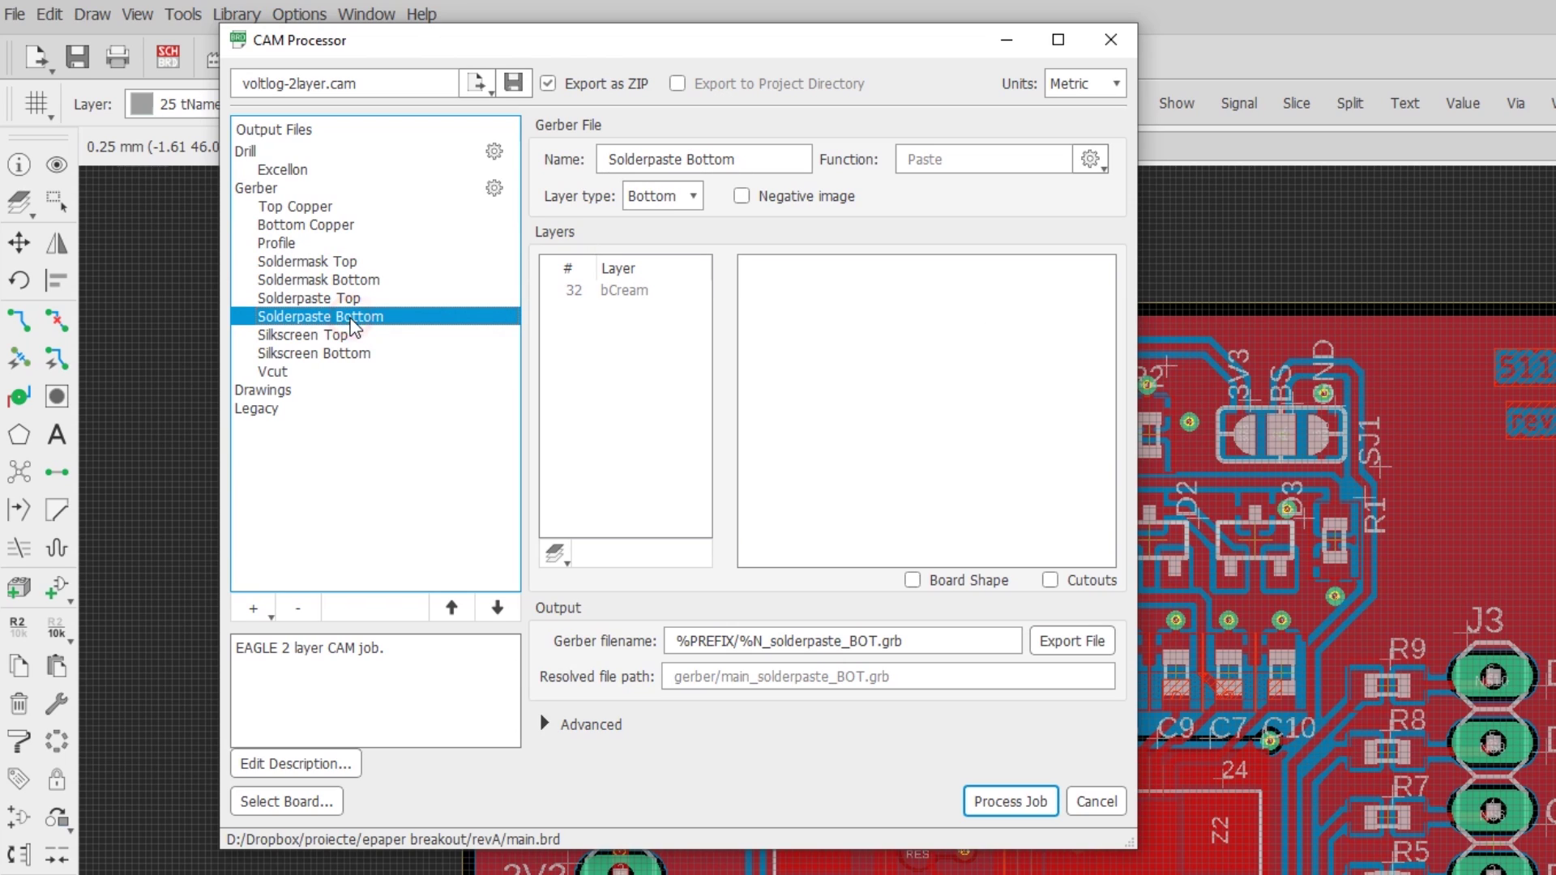
pyautogui.click(342, 337)
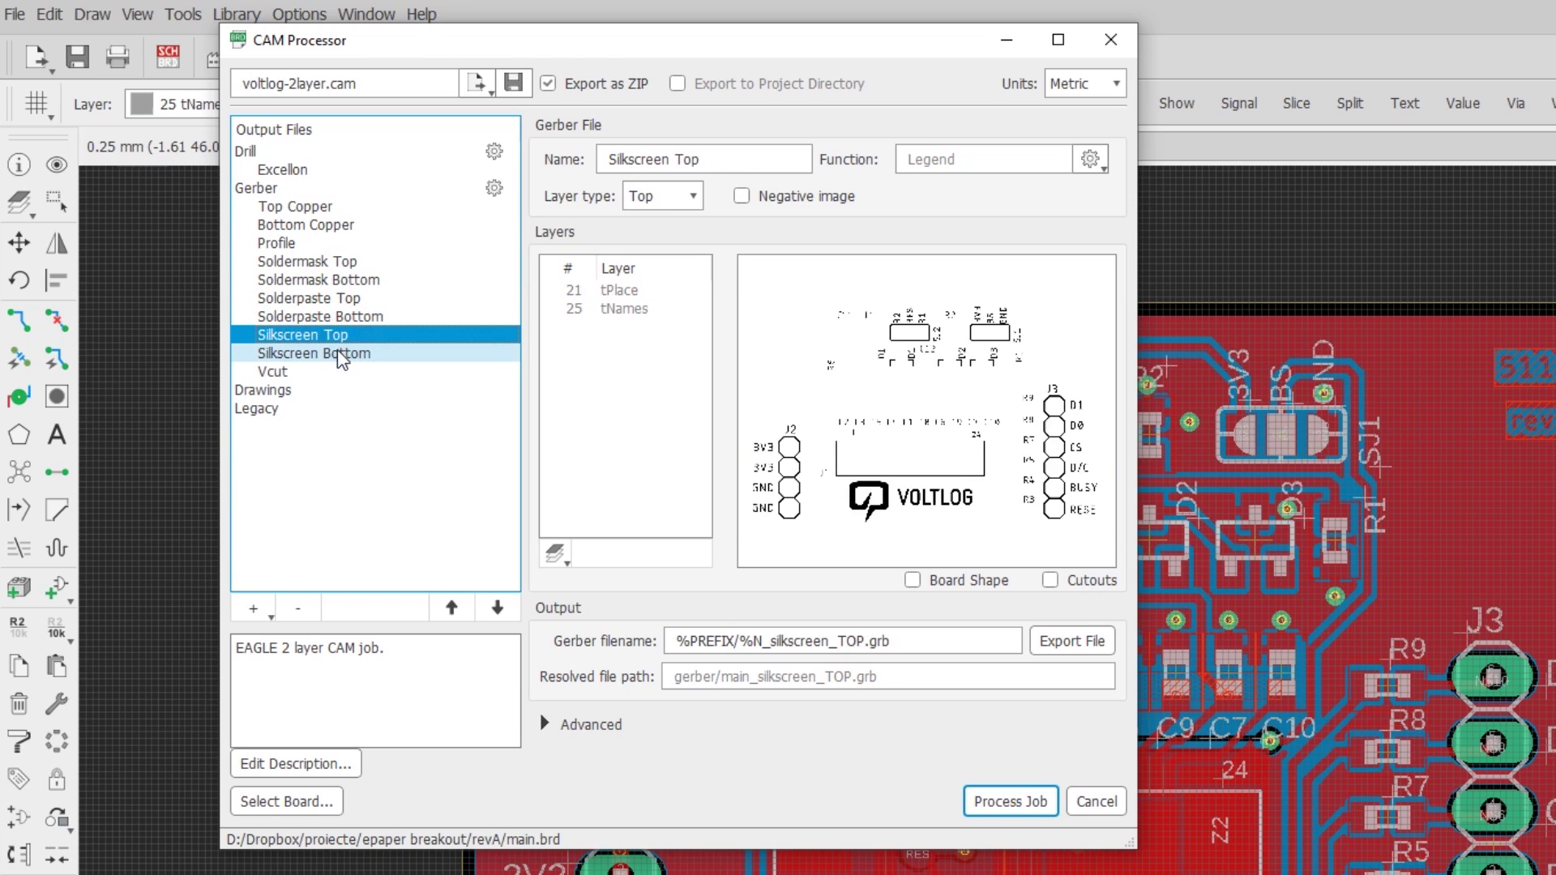
pyautogui.click(334, 356)
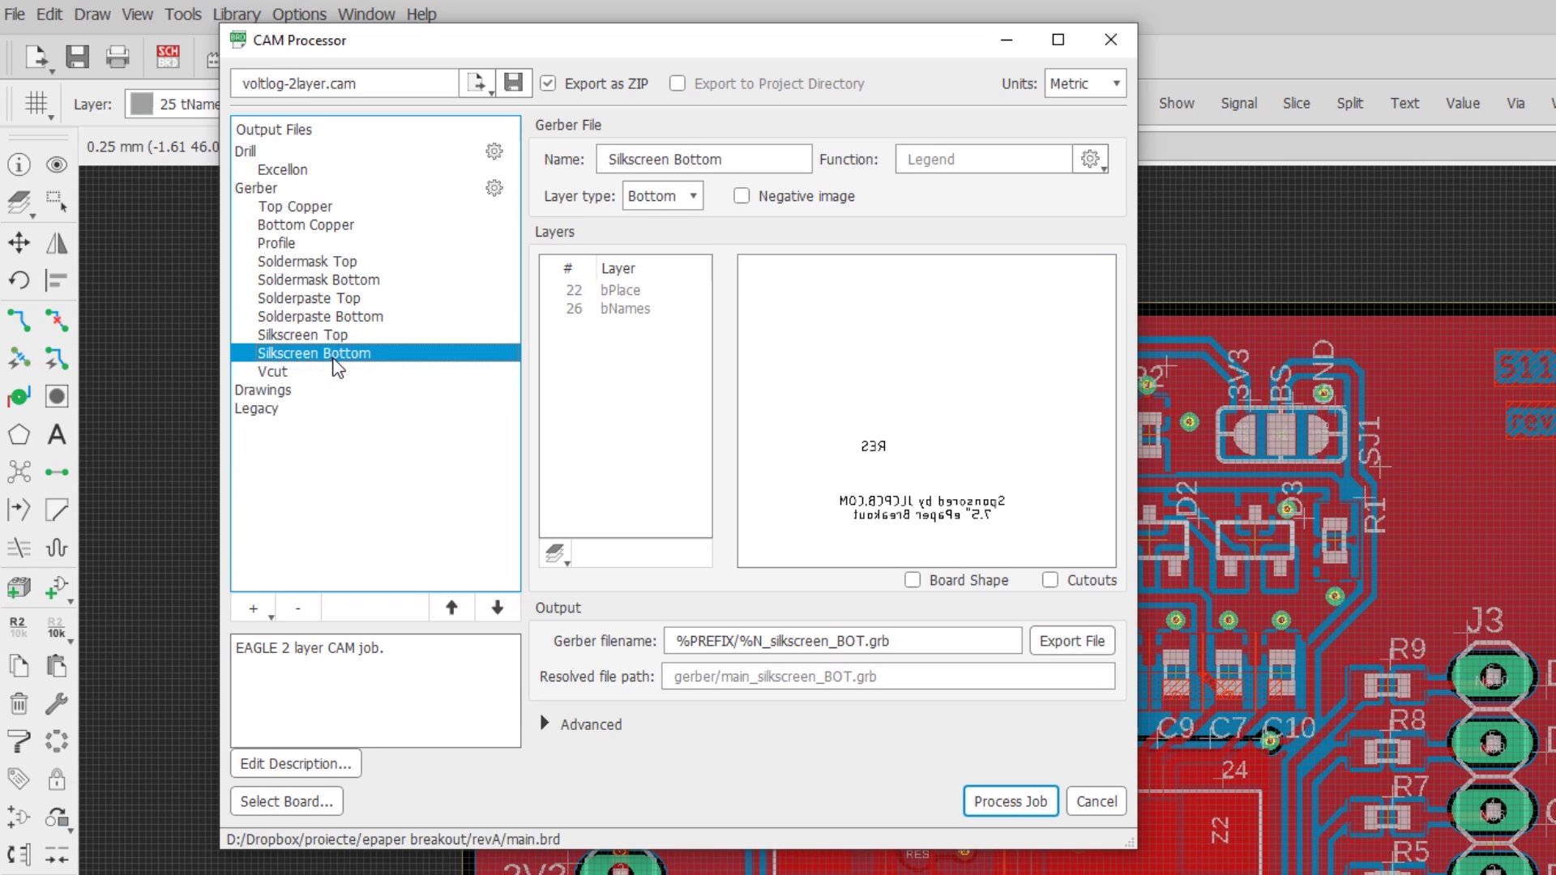
pyautogui.click(333, 371)
pyautogui.click(334, 391)
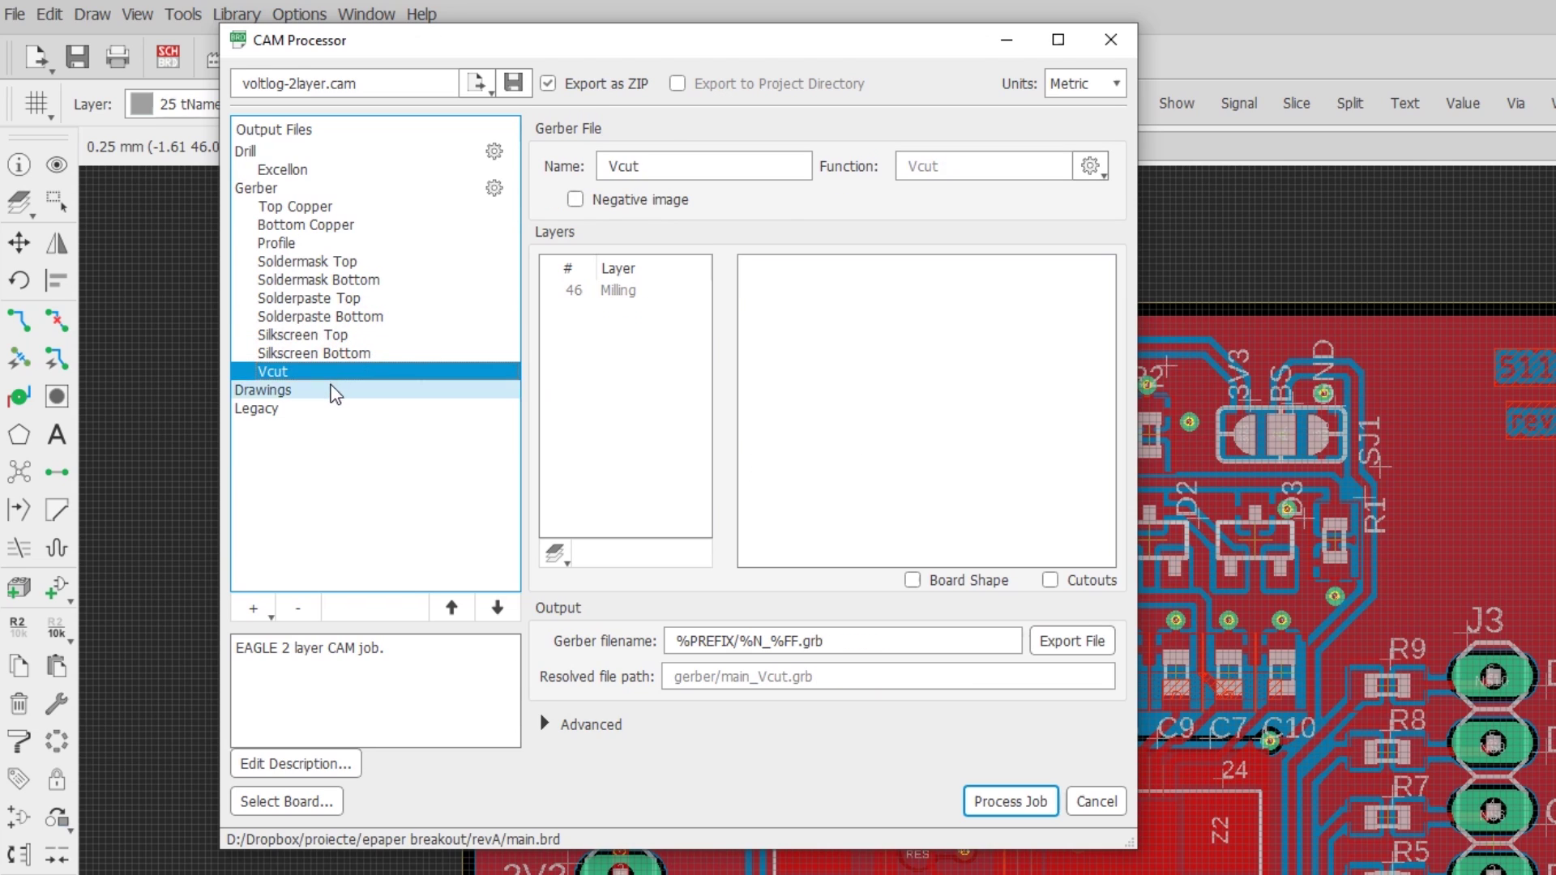
pyautogui.click(323, 410)
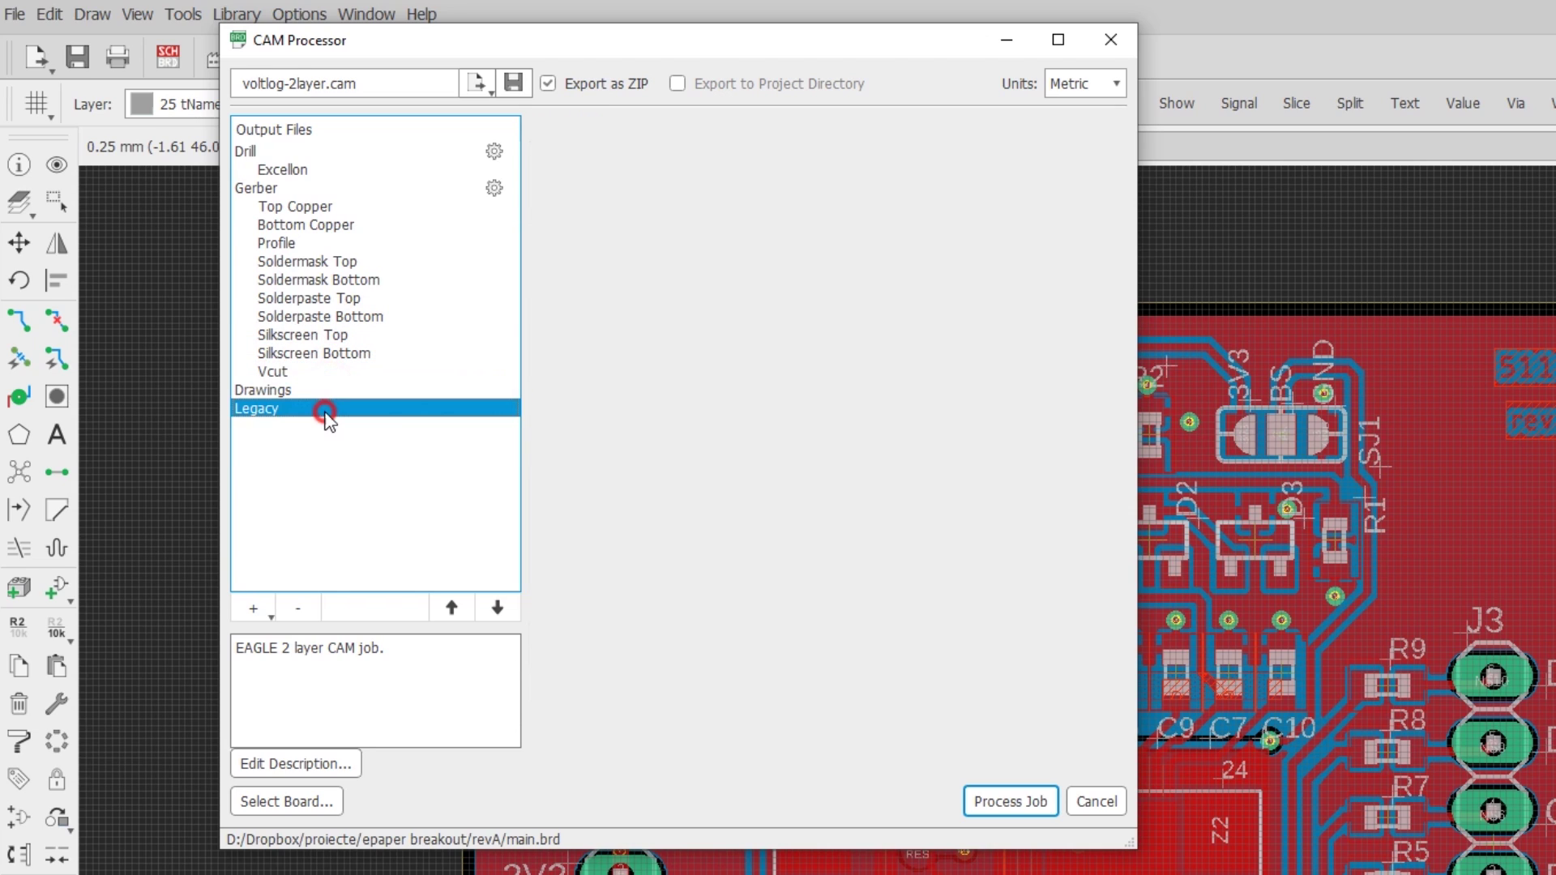
pyautogui.click(293, 209)
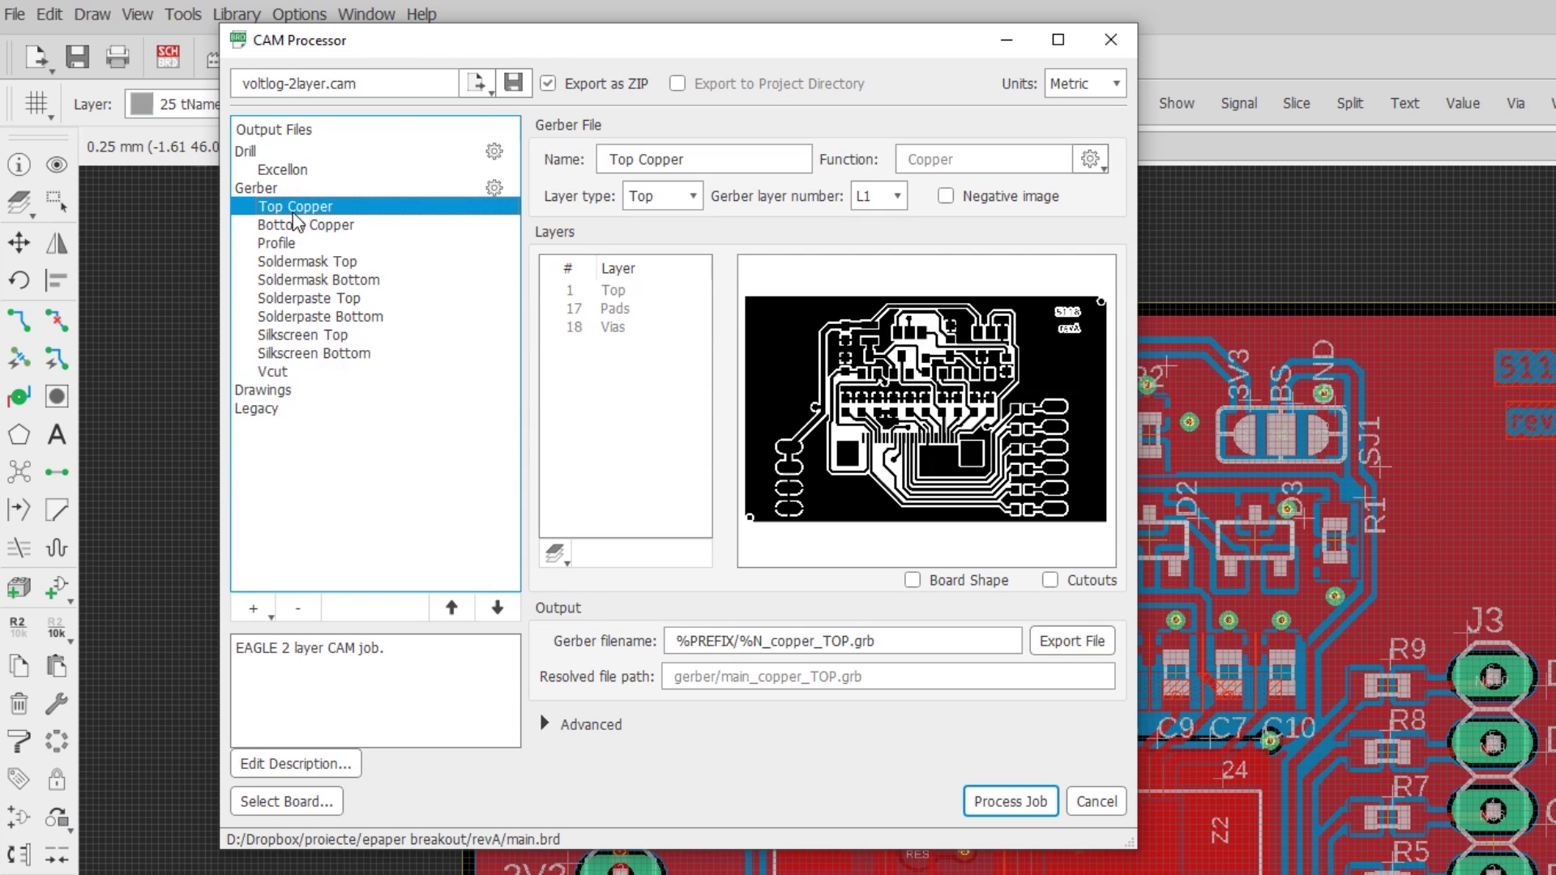
# - Keep Export as ZIP enabled and process the job to generate the Gerbers
pyautogui.click(547, 84)
pyautogui.click(548, 83)
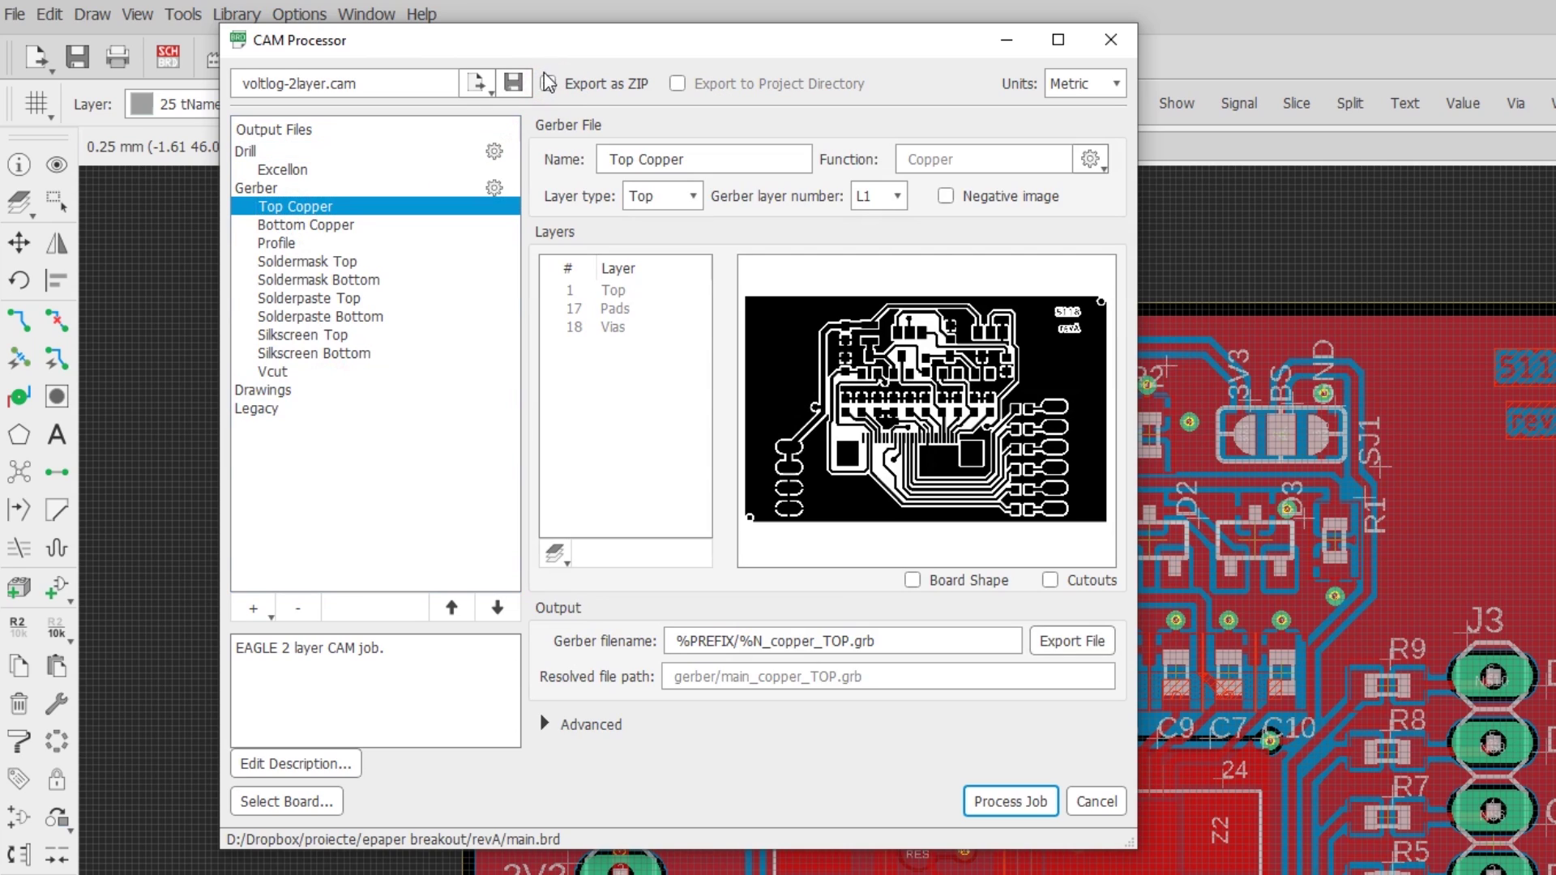
pyautogui.click(1011, 807)
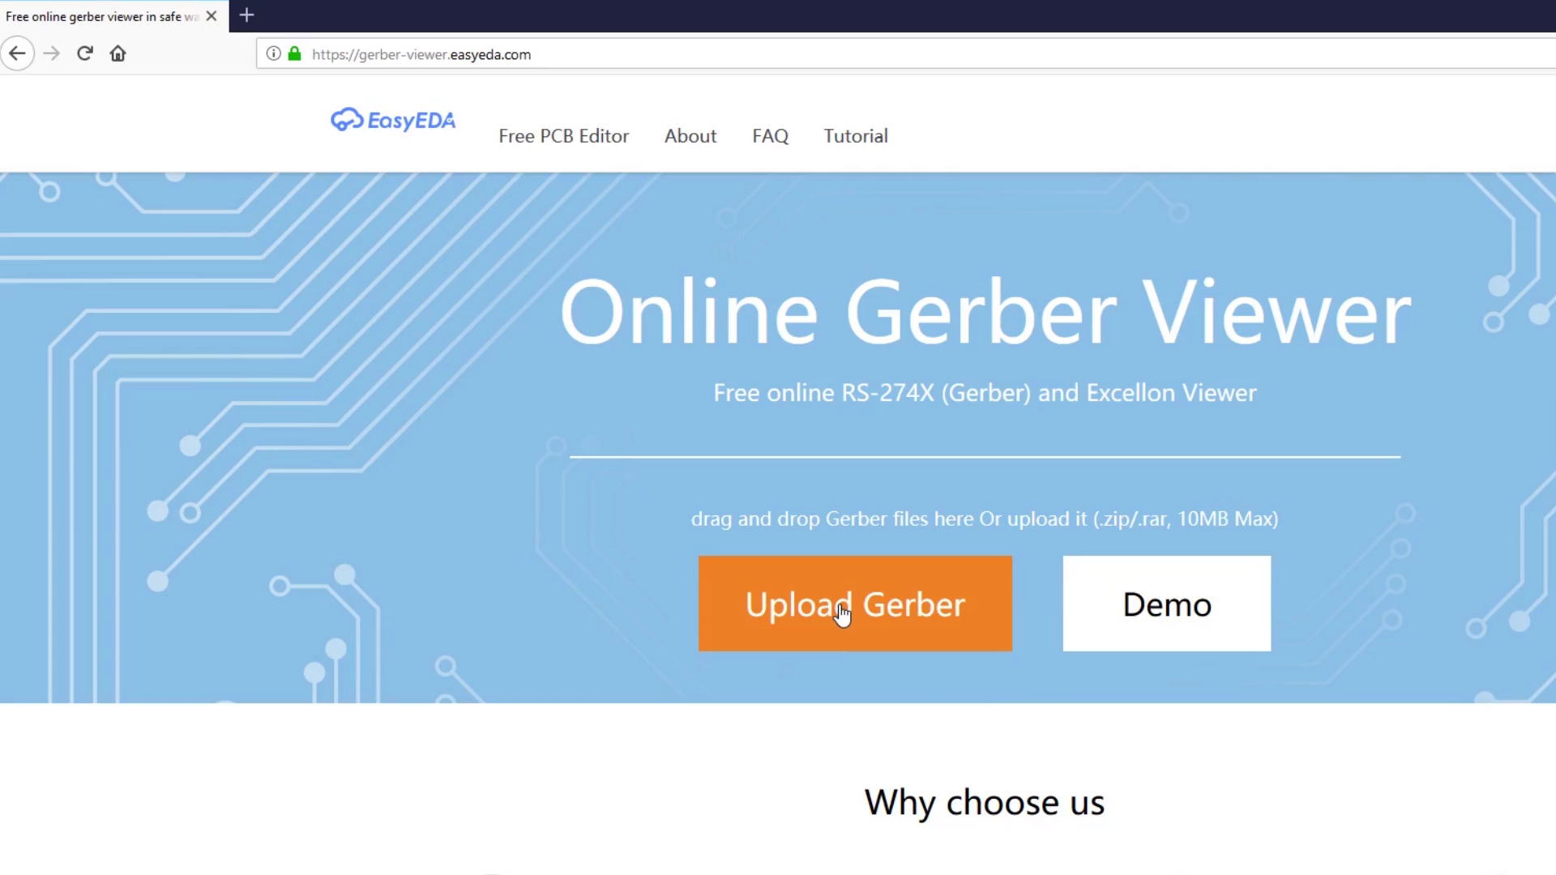
# - Upload the Gerber ZIP and hide main_soldermask_TOP, main_silkscreen_TOP and main_copper_TOP layers
pyautogui.click(838, 610)
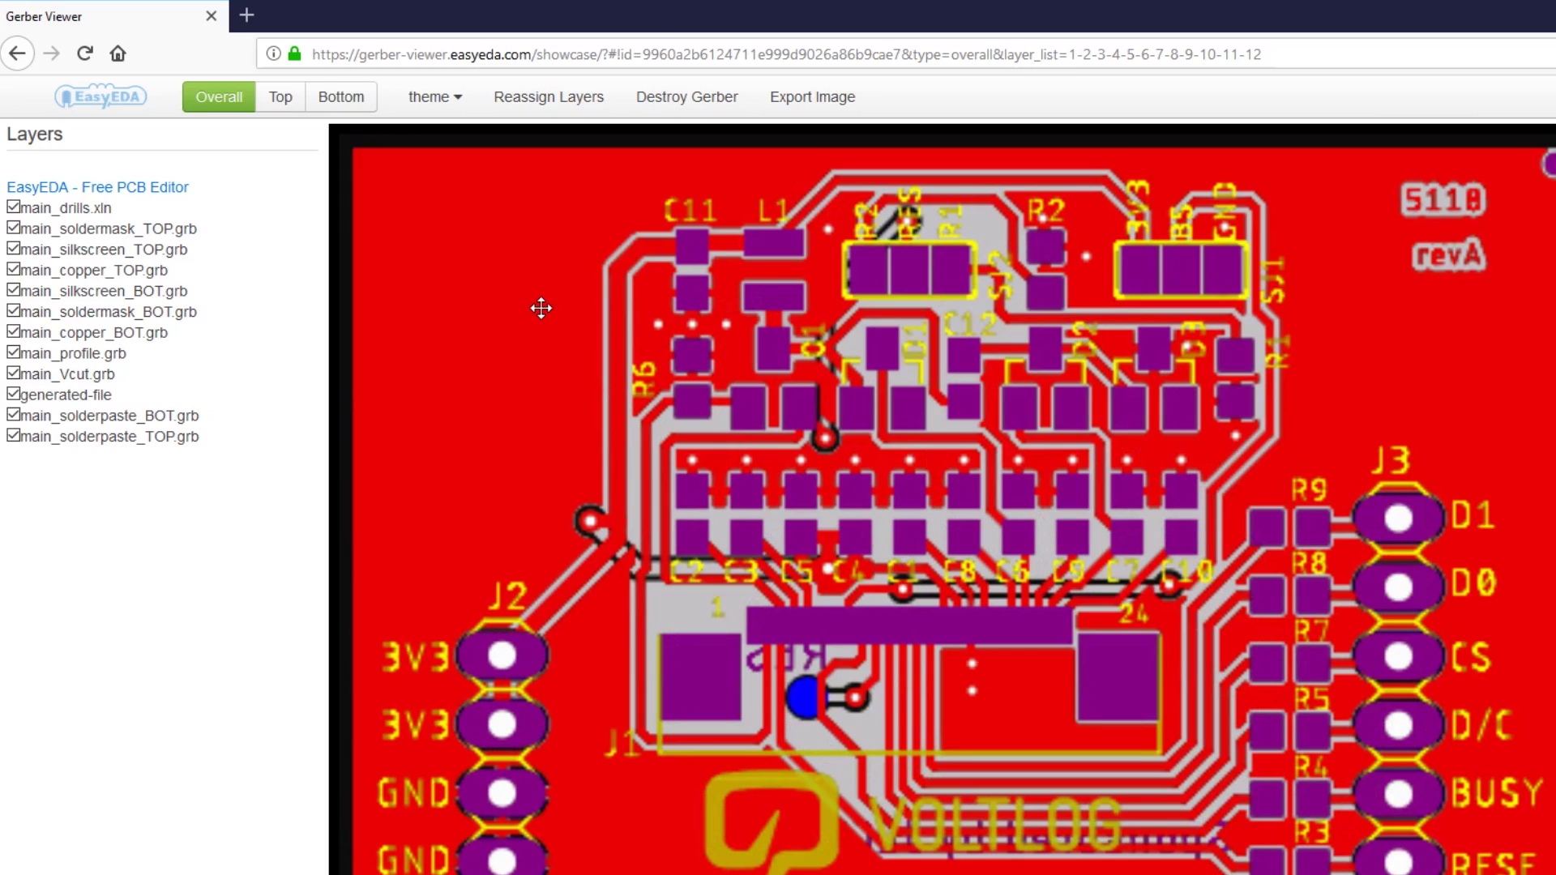
pyautogui.click(13, 228)
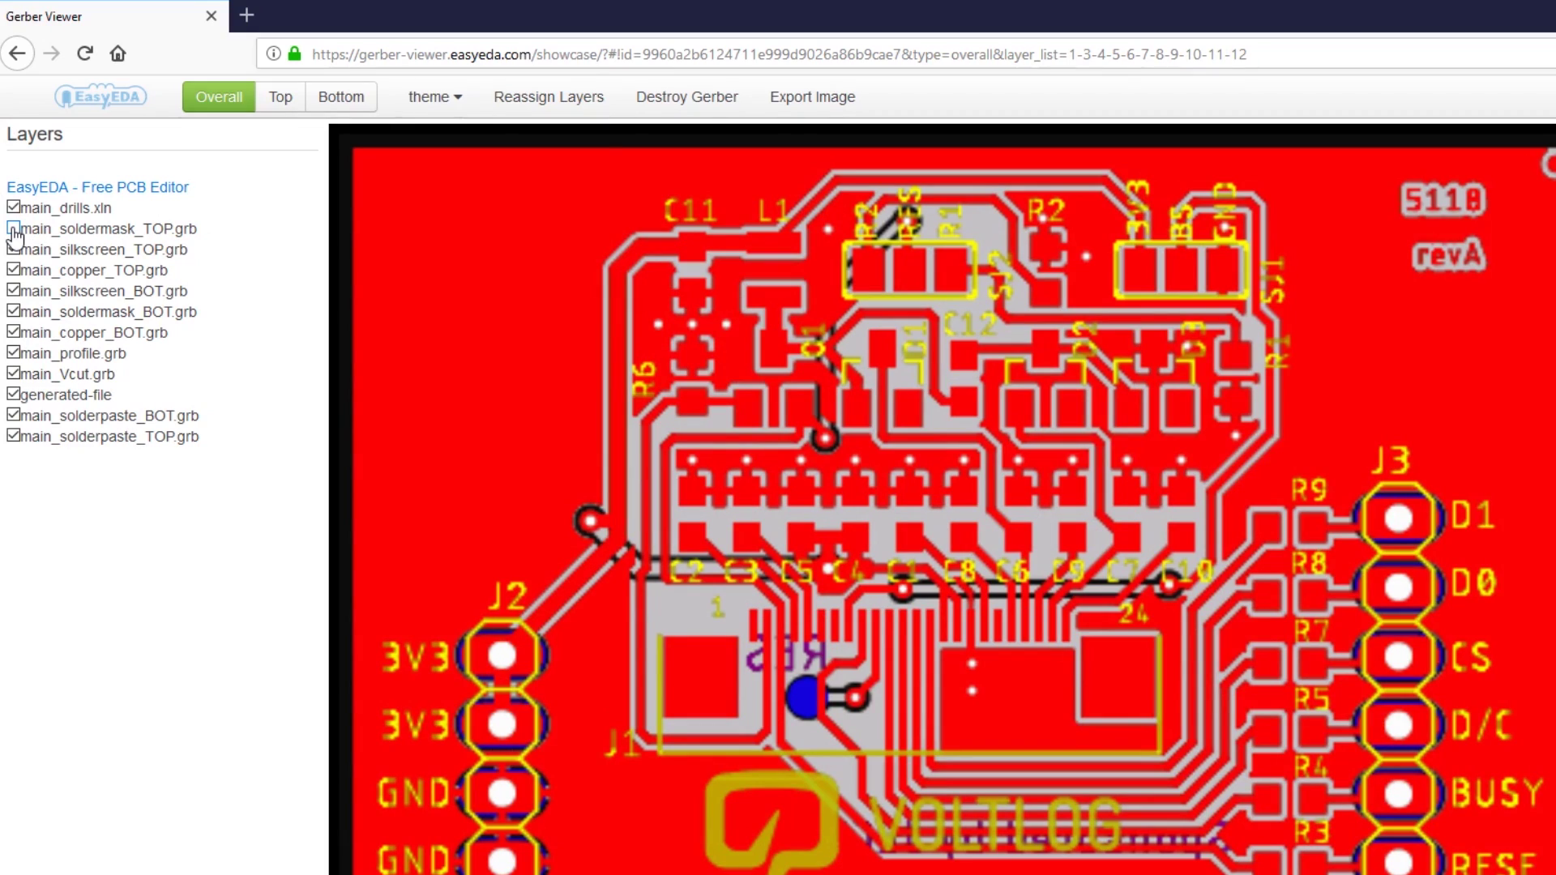
pyautogui.click(13, 250)
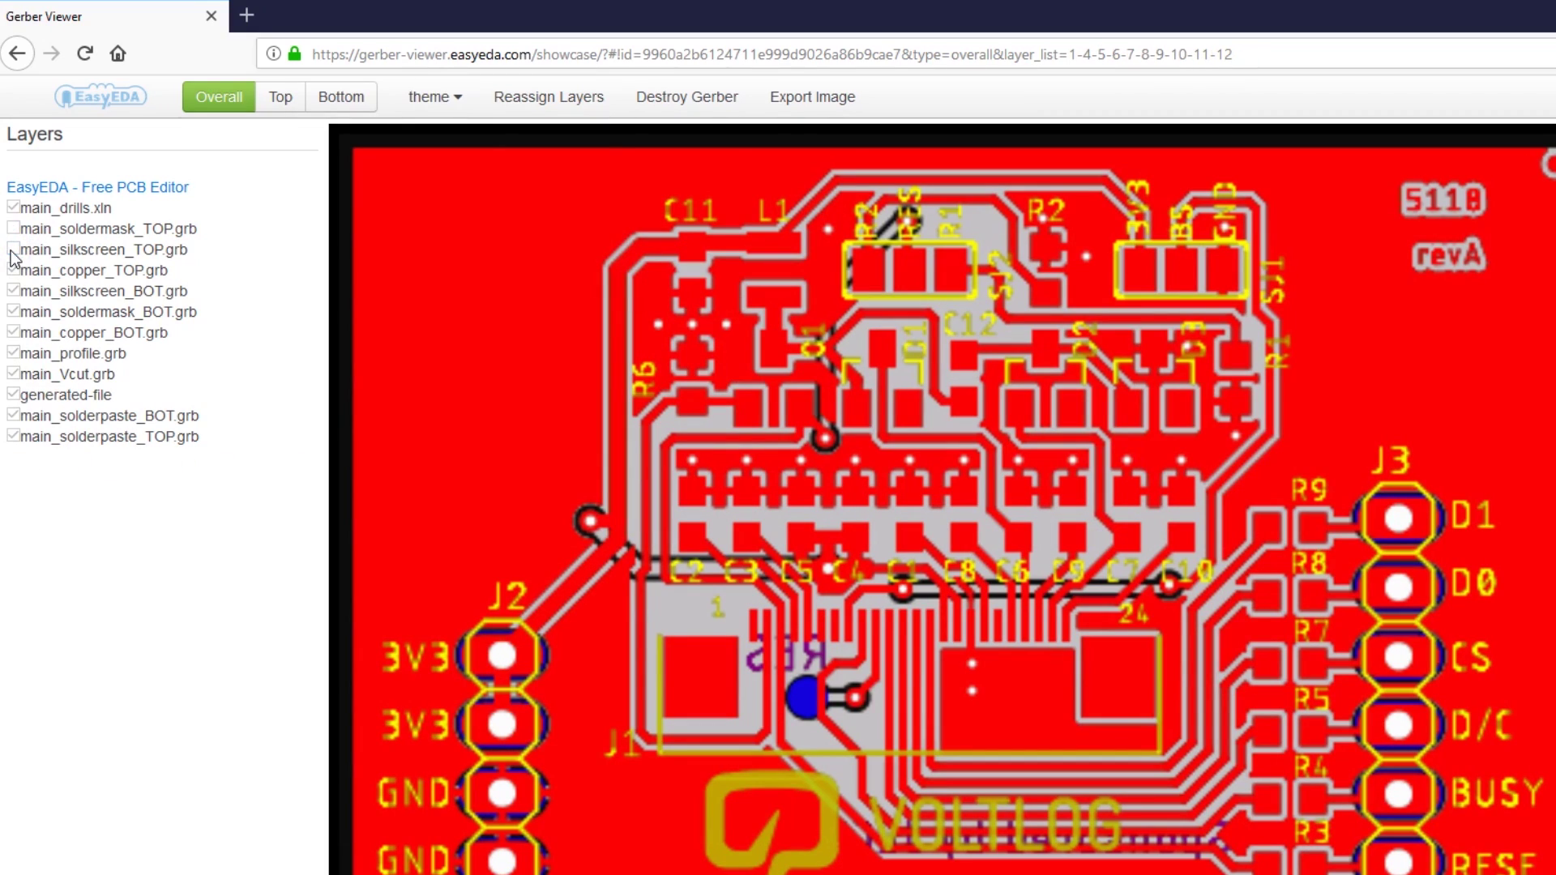
pyautogui.click(13, 269)
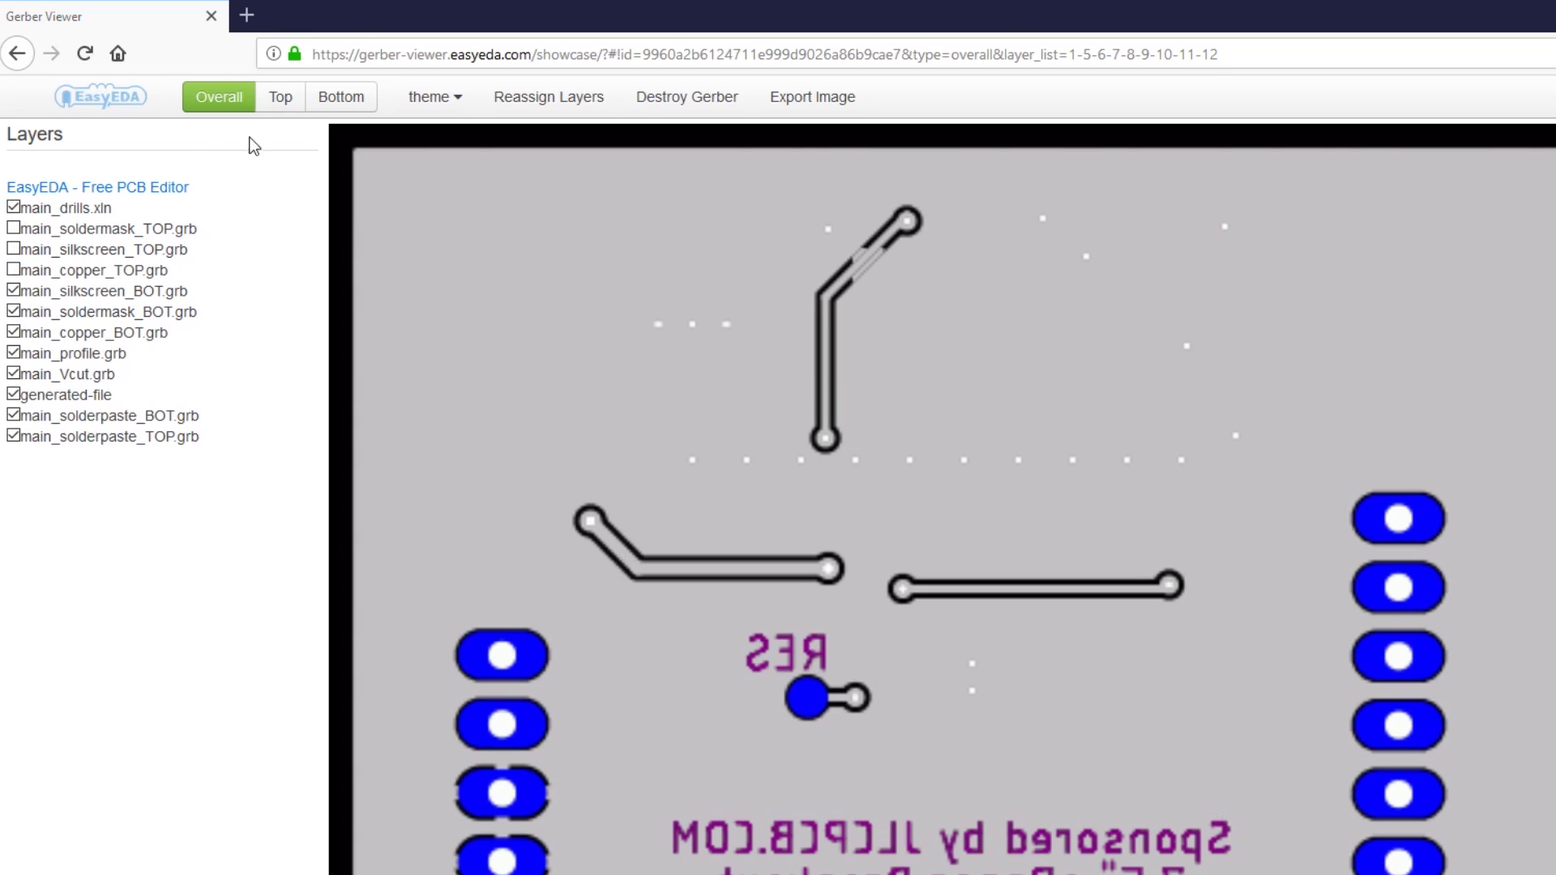
pyautogui.click(276, 97)
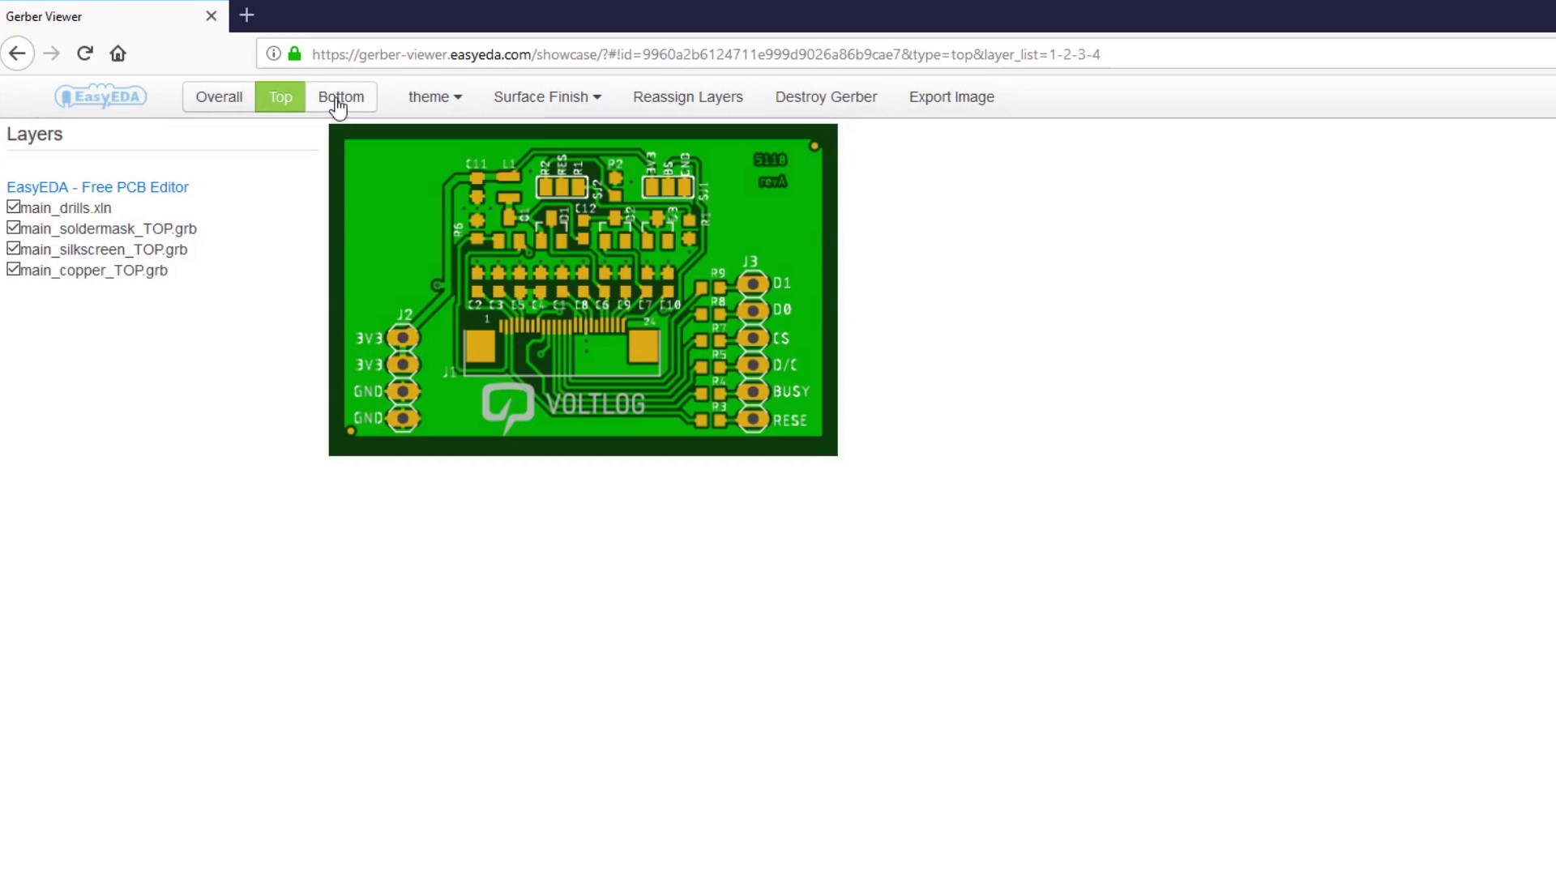
# - Switch the viewer to the rendered bottom side of the board
pyautogui.click(337, 104)
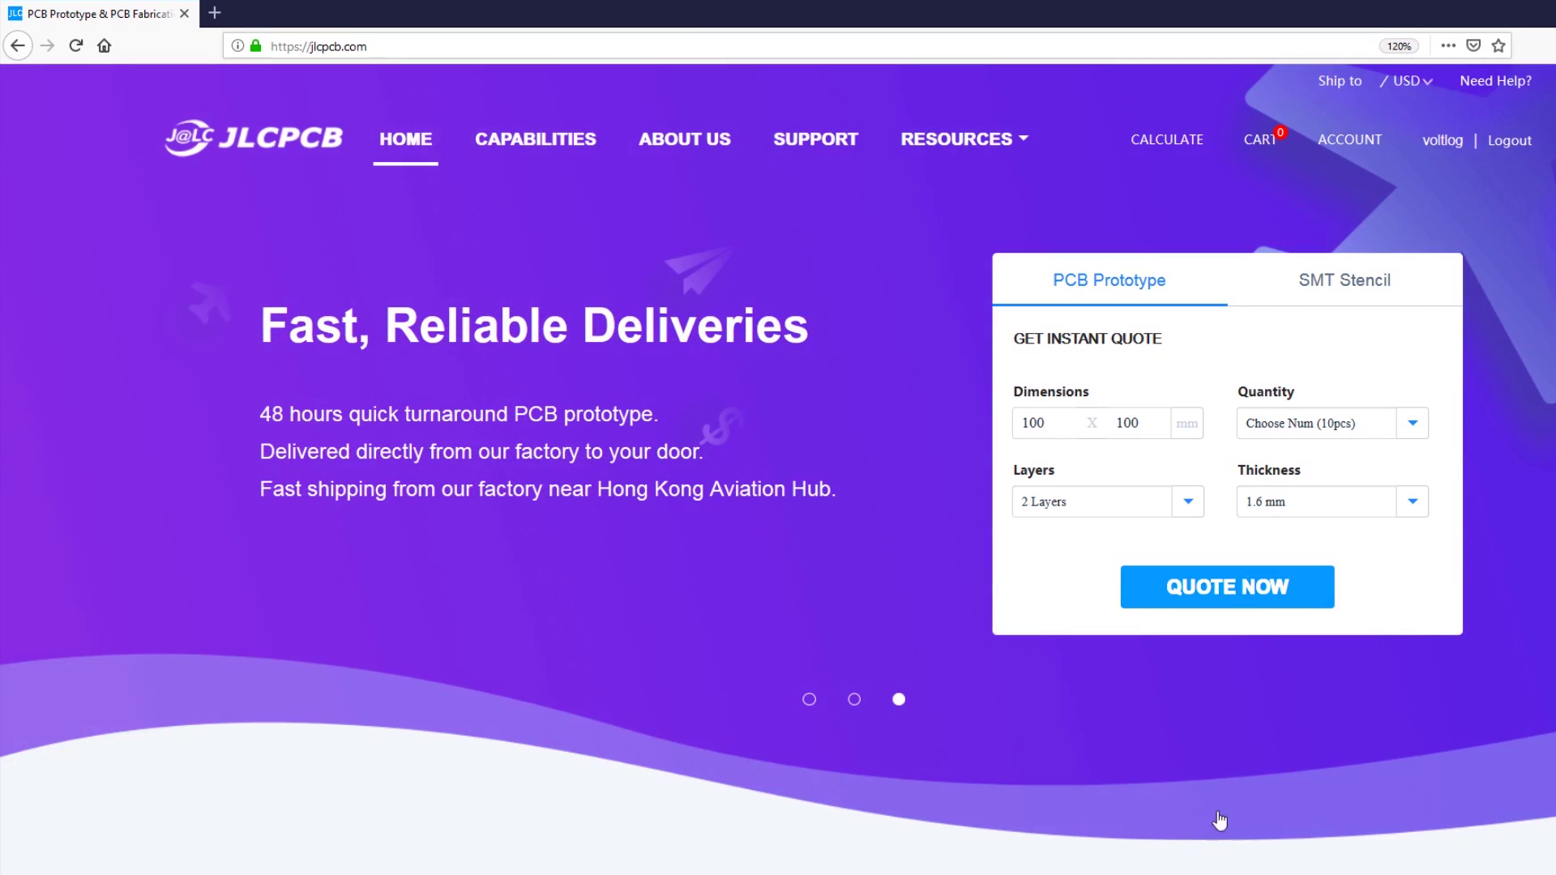
# - Start a JLCPCB instant quote and upload the Gerber ZIP file
pyautogui.click(1205, 595)
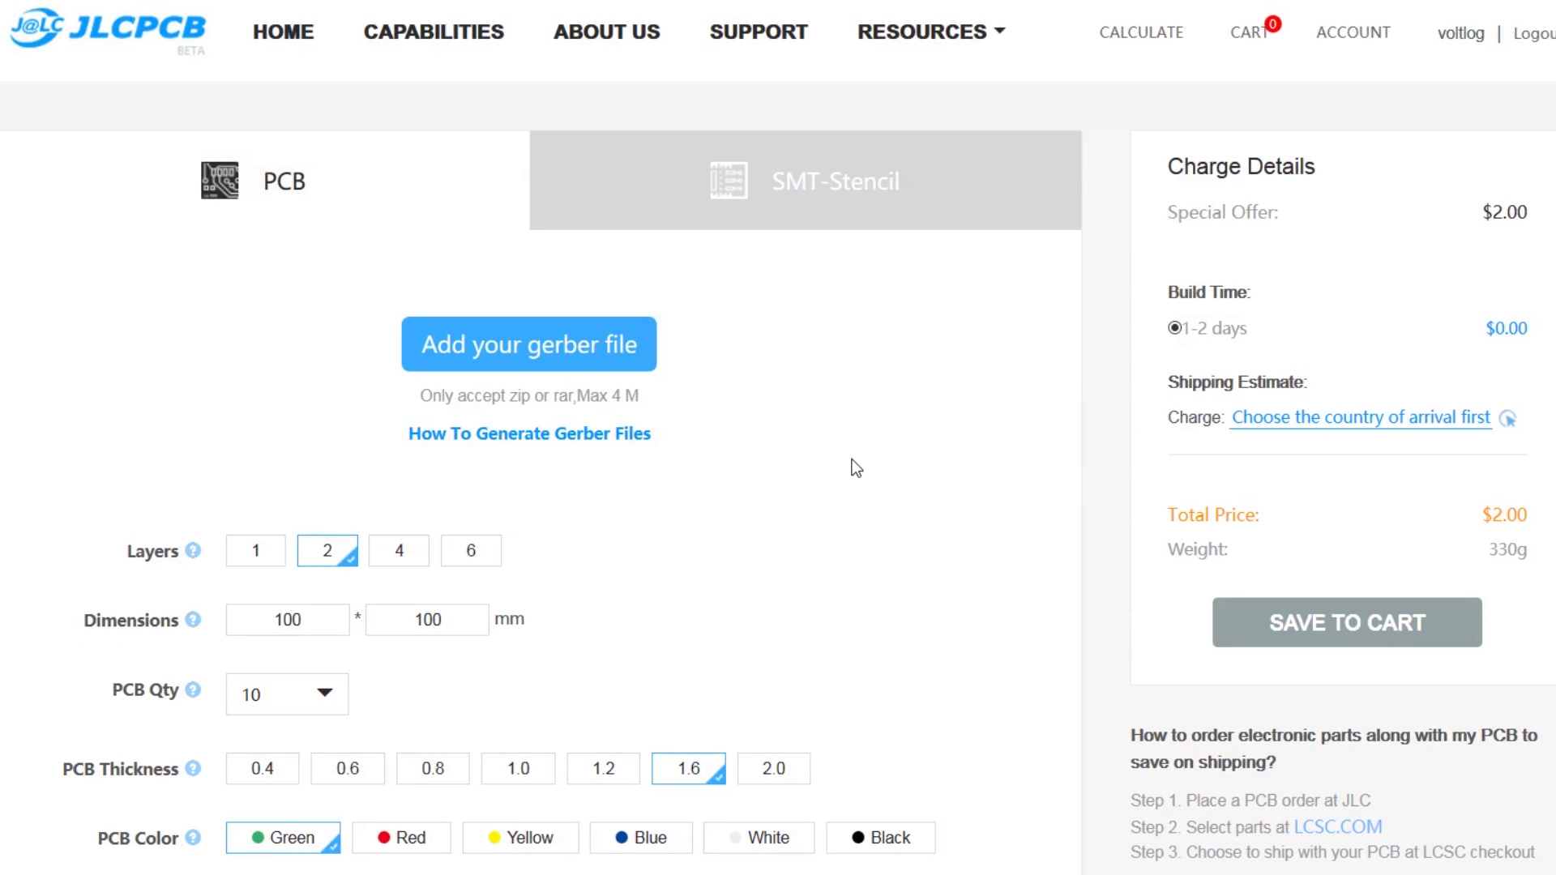
pyautogui.click(502, 357)
pyautogui.click(1064, 818)
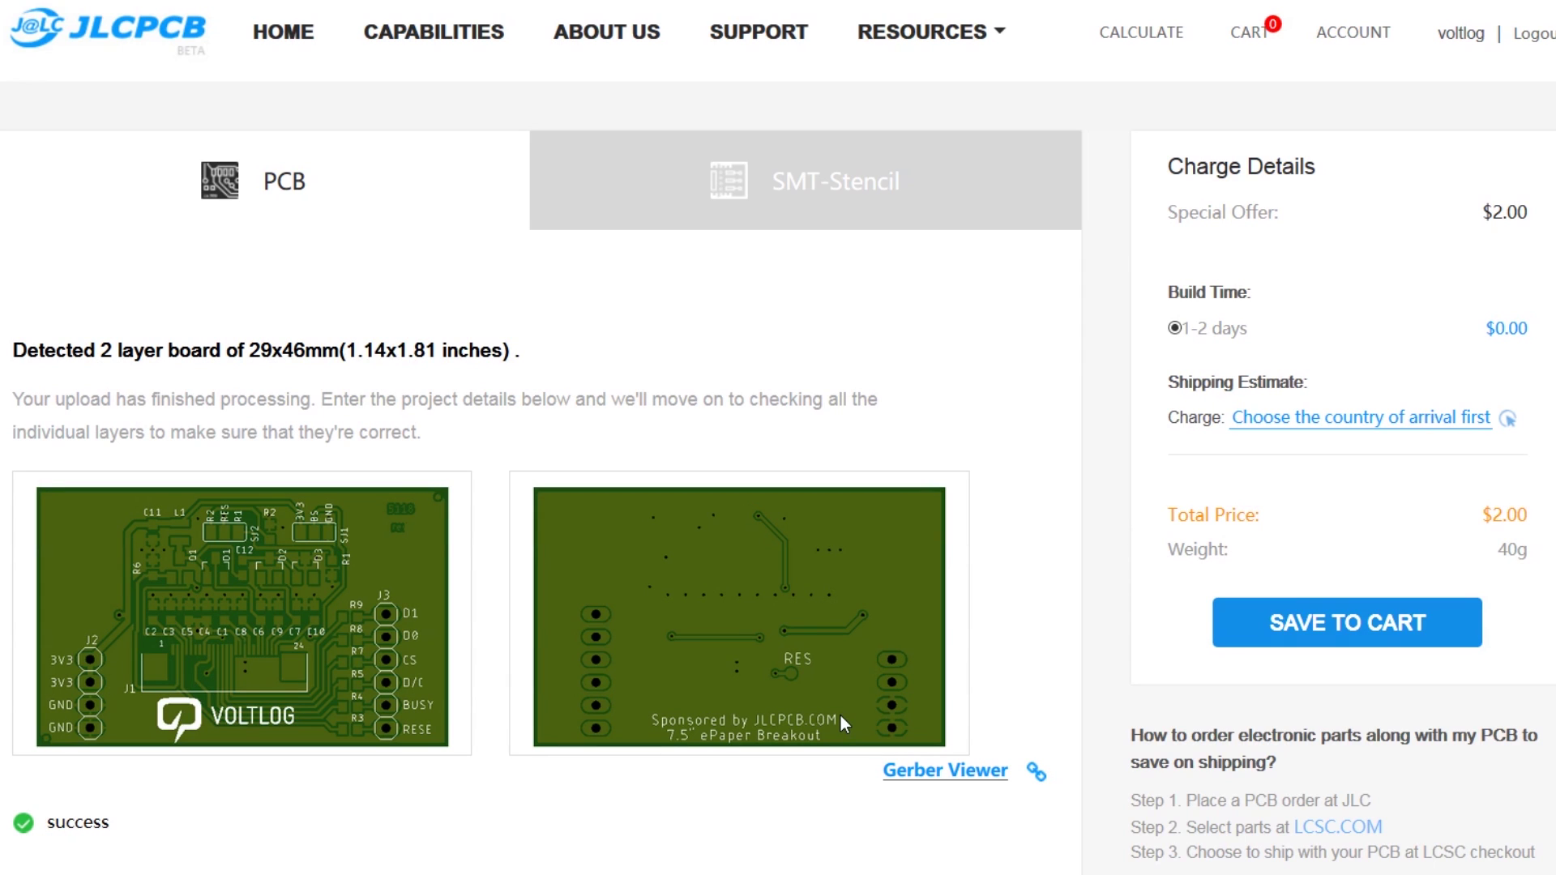
# - Try 0.8 mm board thickness, then set it back to 1.6 mm
pyautogui.scroll(-3, 165, 731)
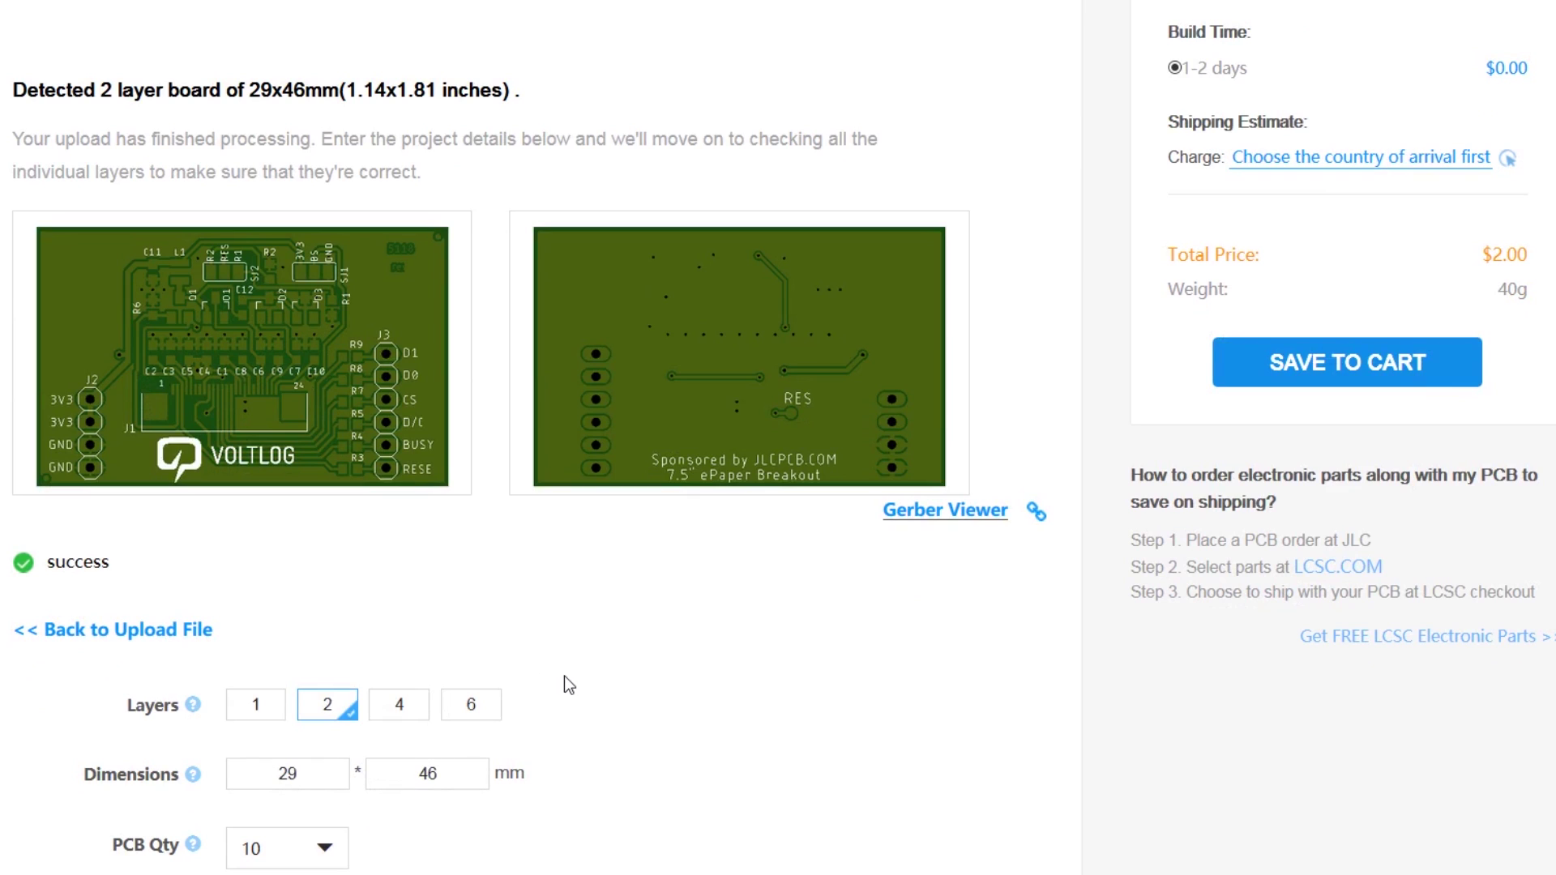
pyautogui.scroll(-3, 566, 677)
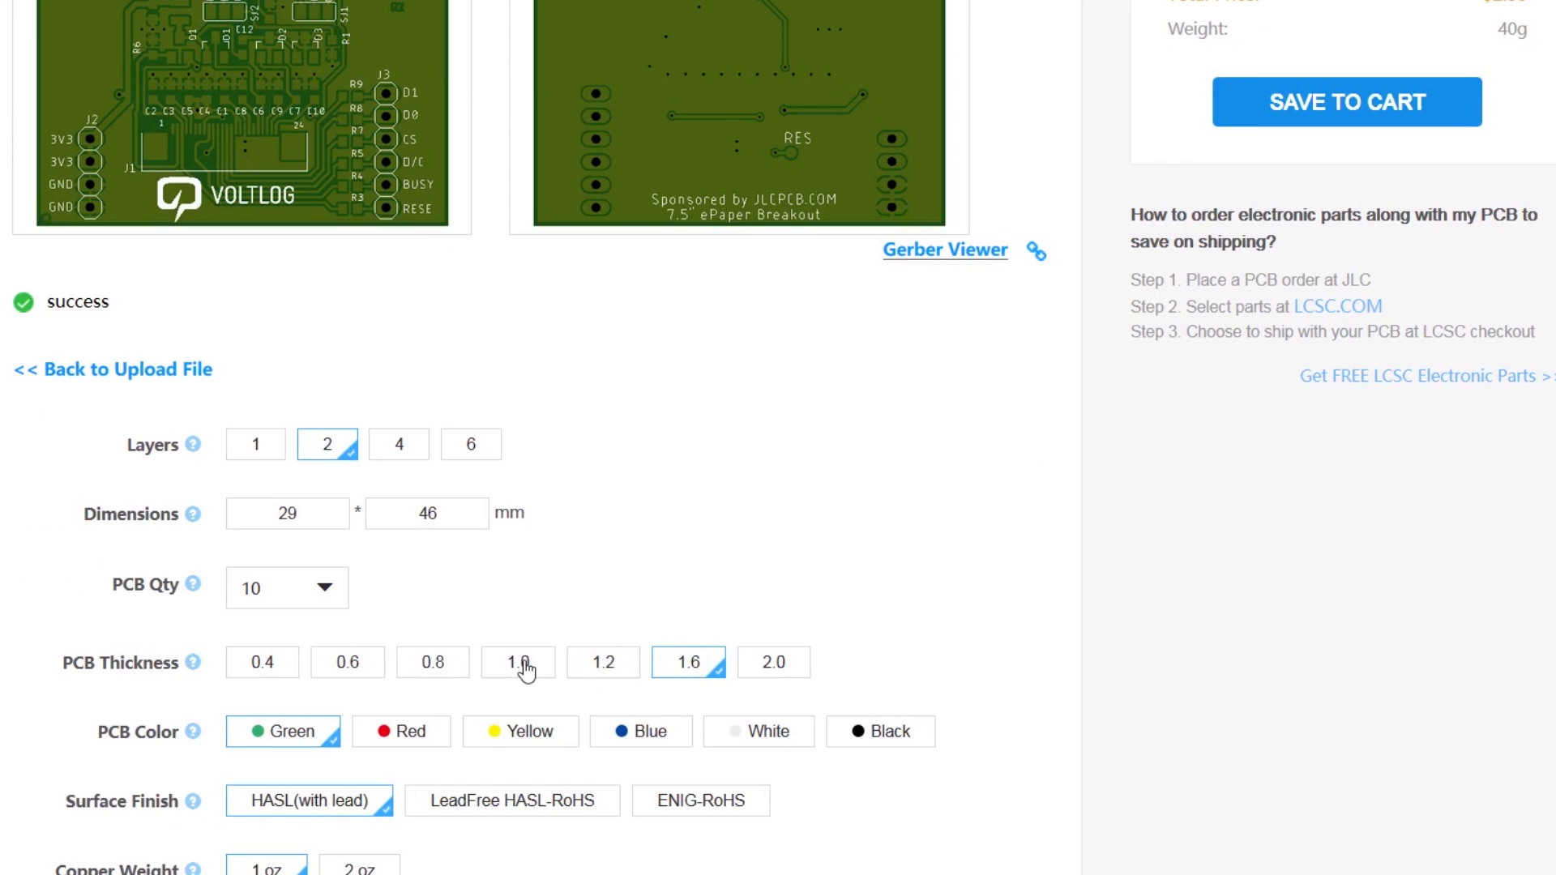
pyautogui.click(423, 671)
pyautogui.click(678, 671)
pyautogui.scroll(-9, 679, 674)
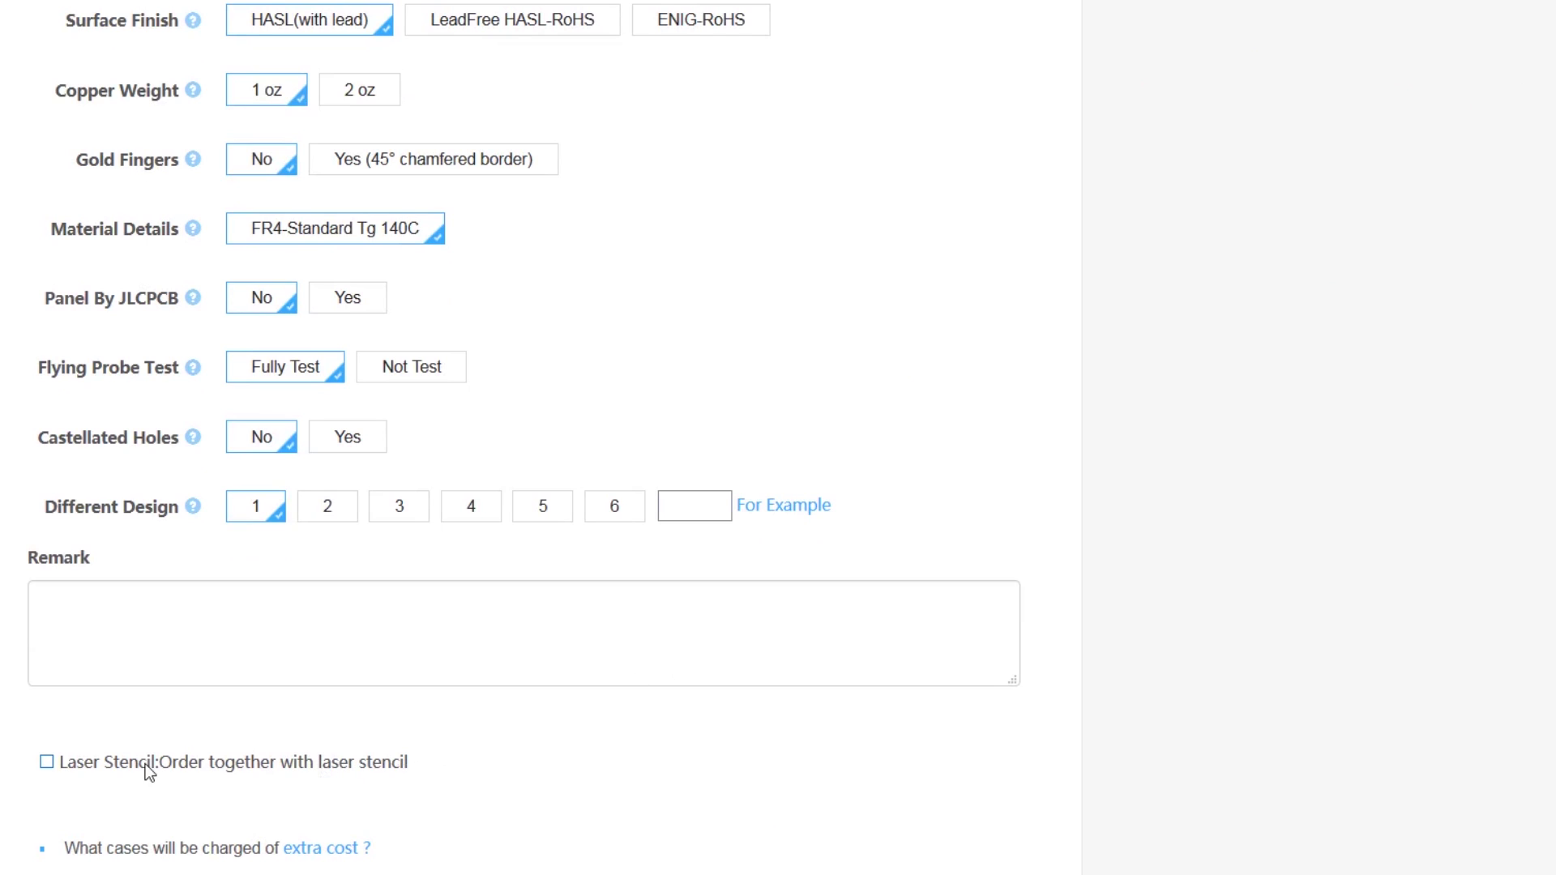
# - Add a laser stencil to the order covering only the top side
pyautogui.click(46, 762)
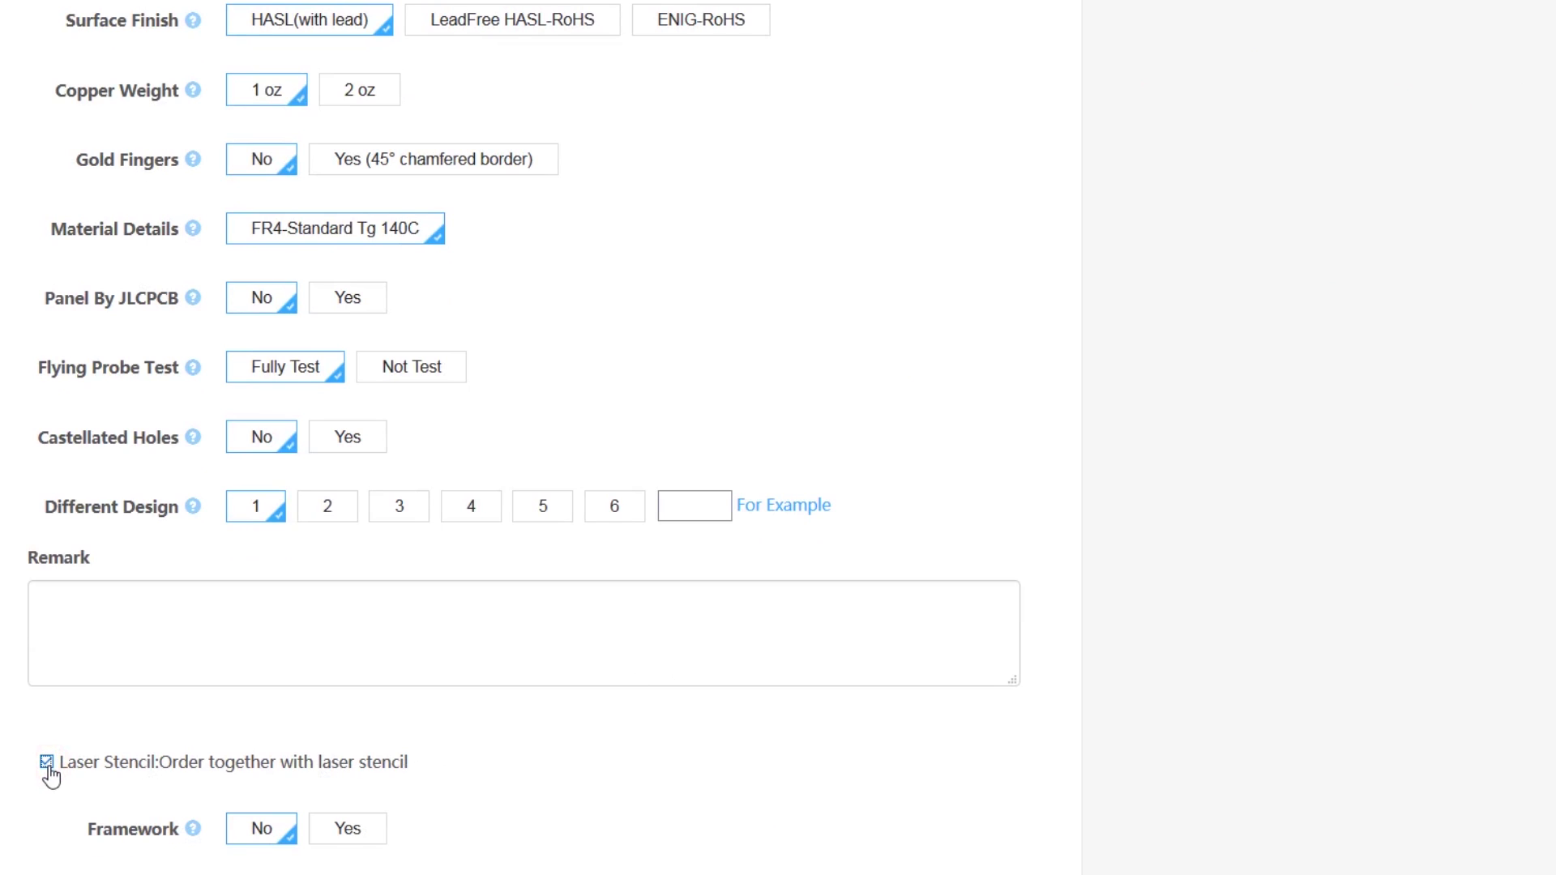
pyautogui.scroll(-3, 48, 768)
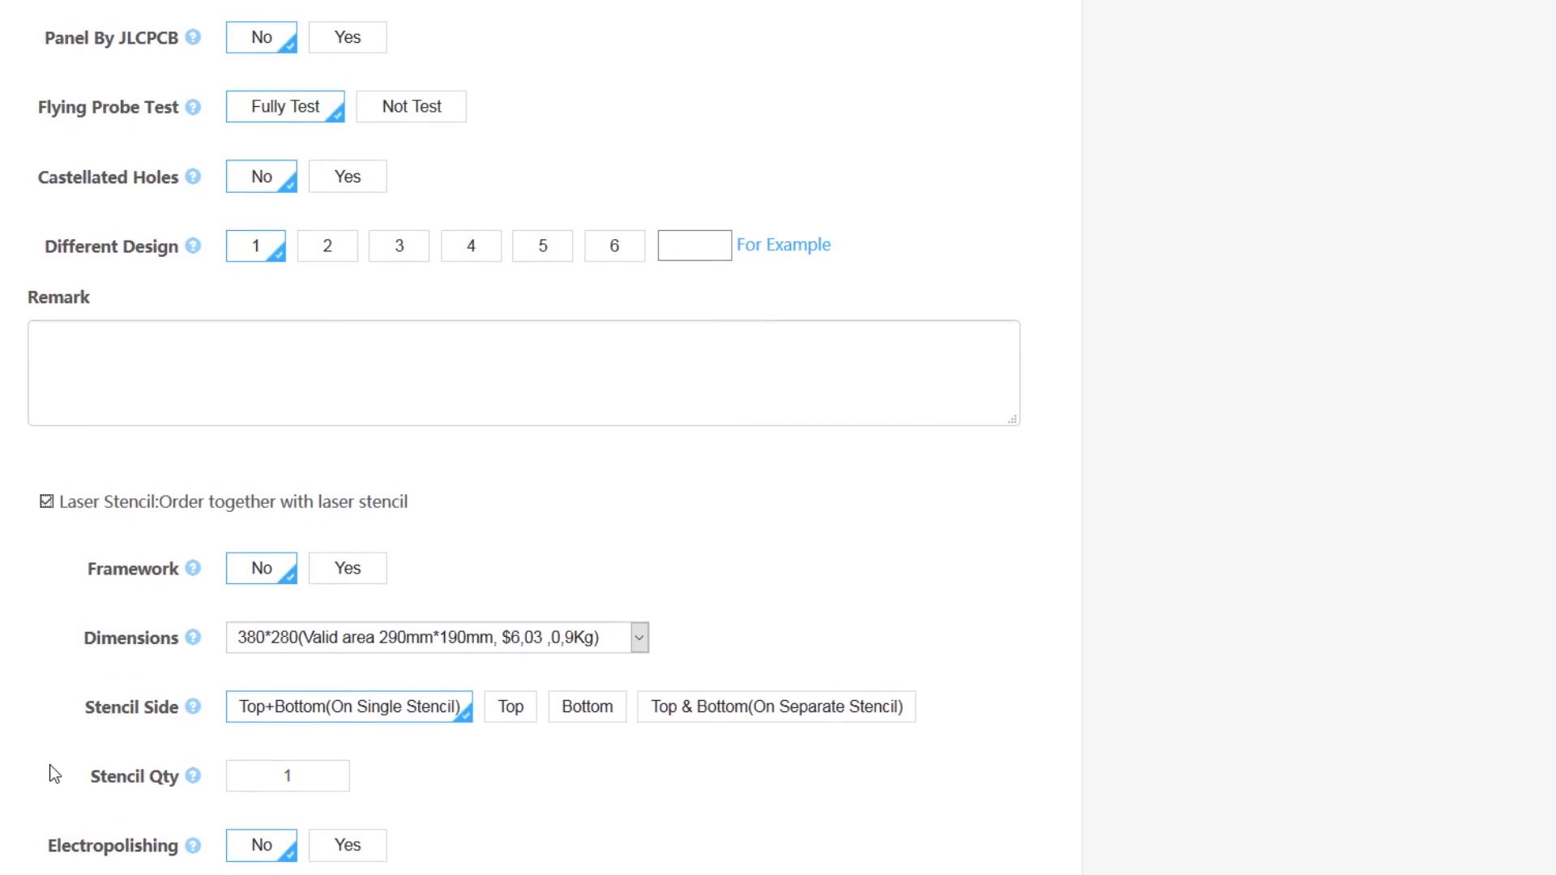
pyautogui.click(510, 724)
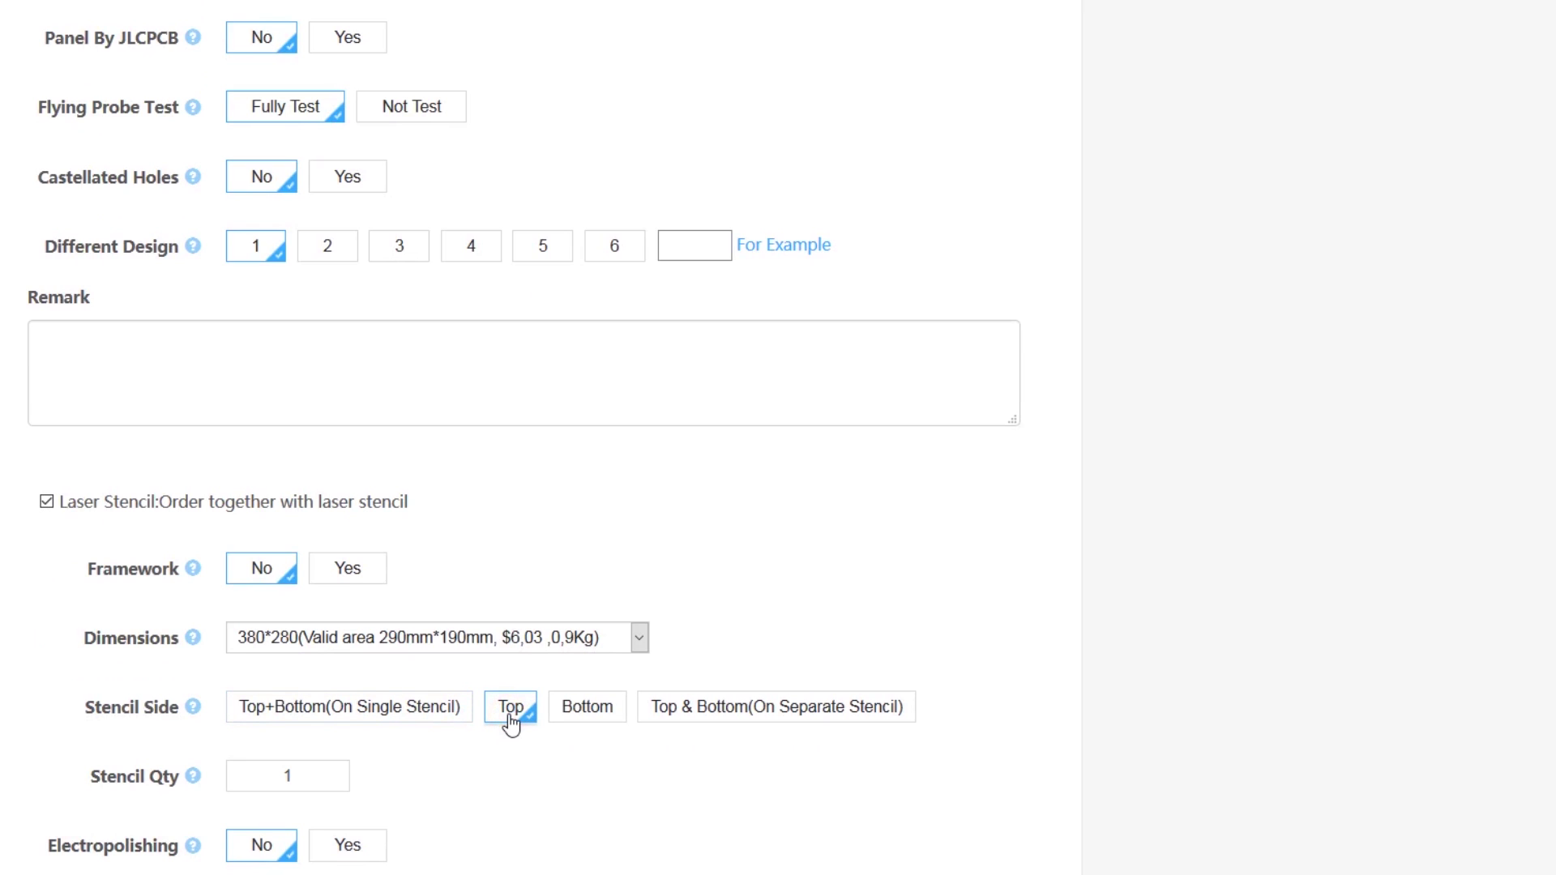
# - Enter the stencil remark 'Just top side stencil.'
pyautogui.scroll(-2, 507, 722)
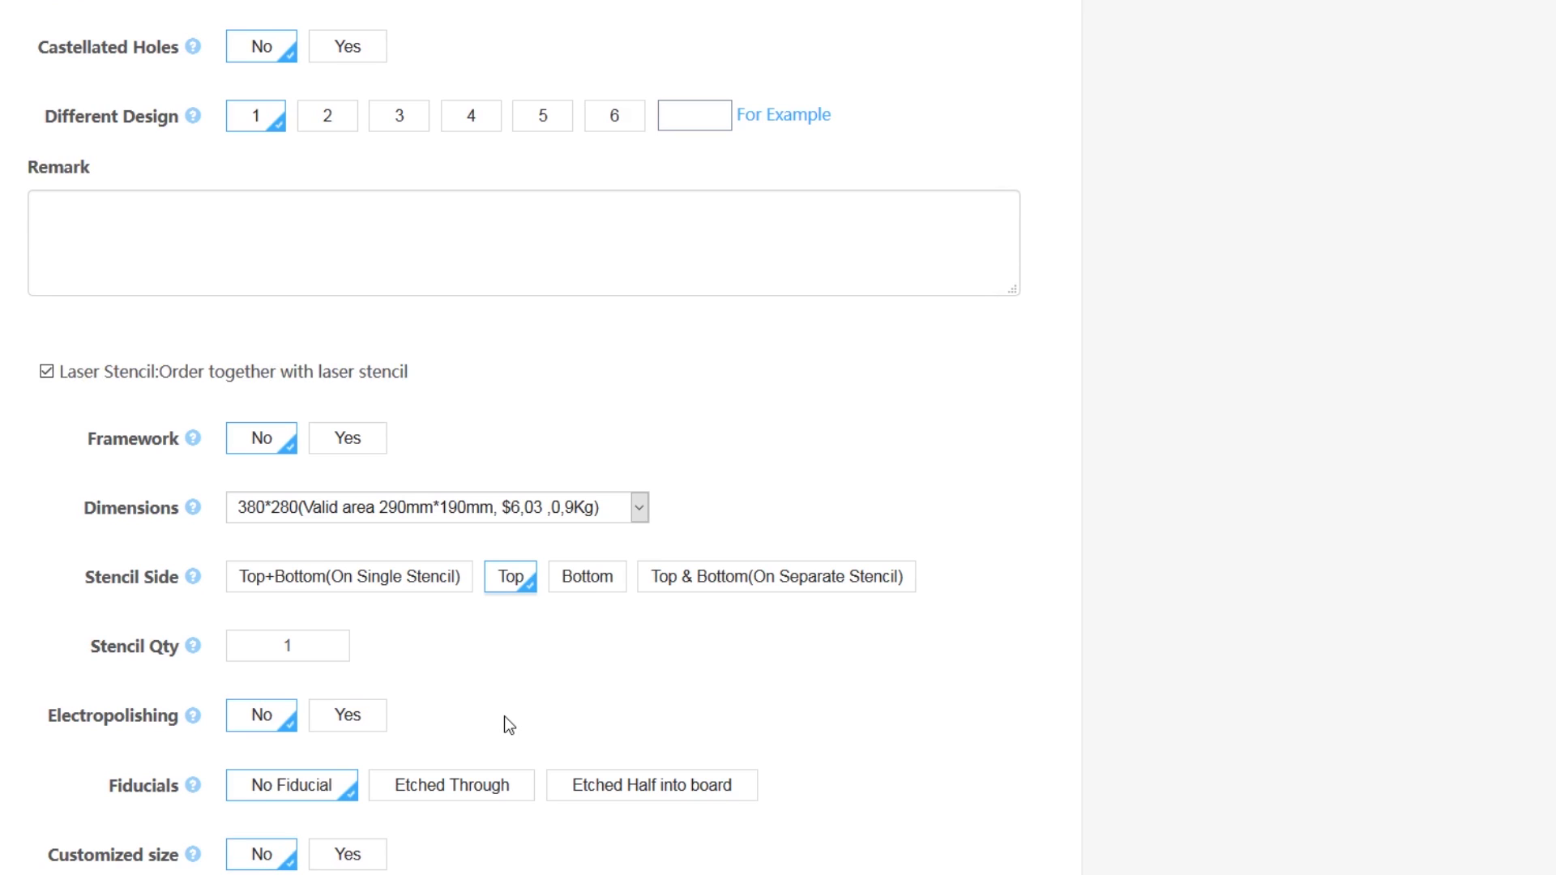
pyautogui.scroll(-3, 504, 716)
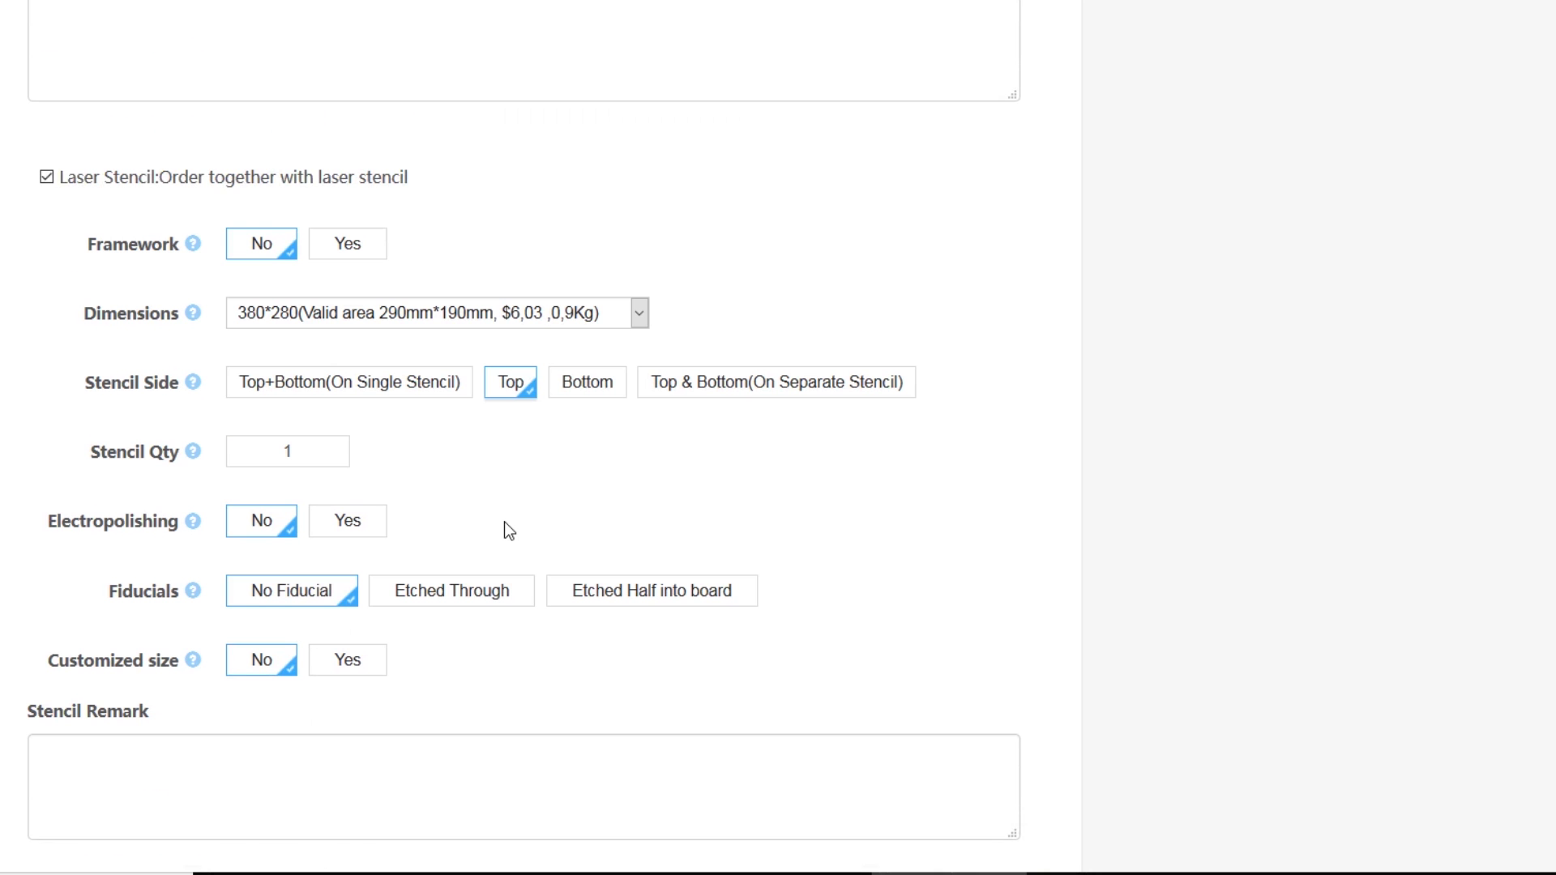
pyautogui.click(333, 746)
pyautogui.write('Jus')
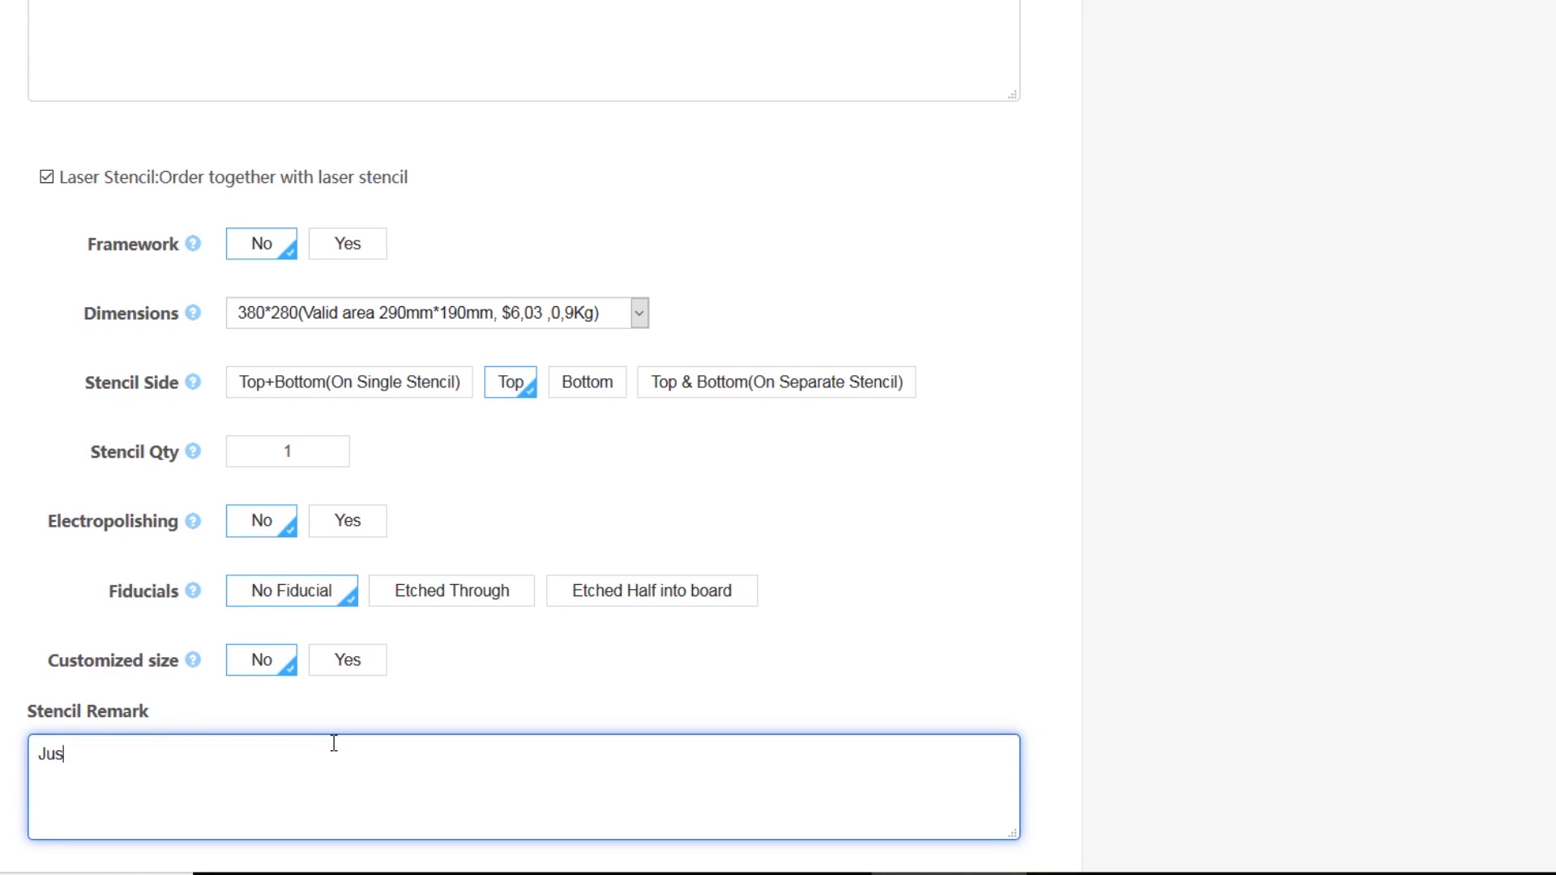
pyautogui.write('t top side stenc')
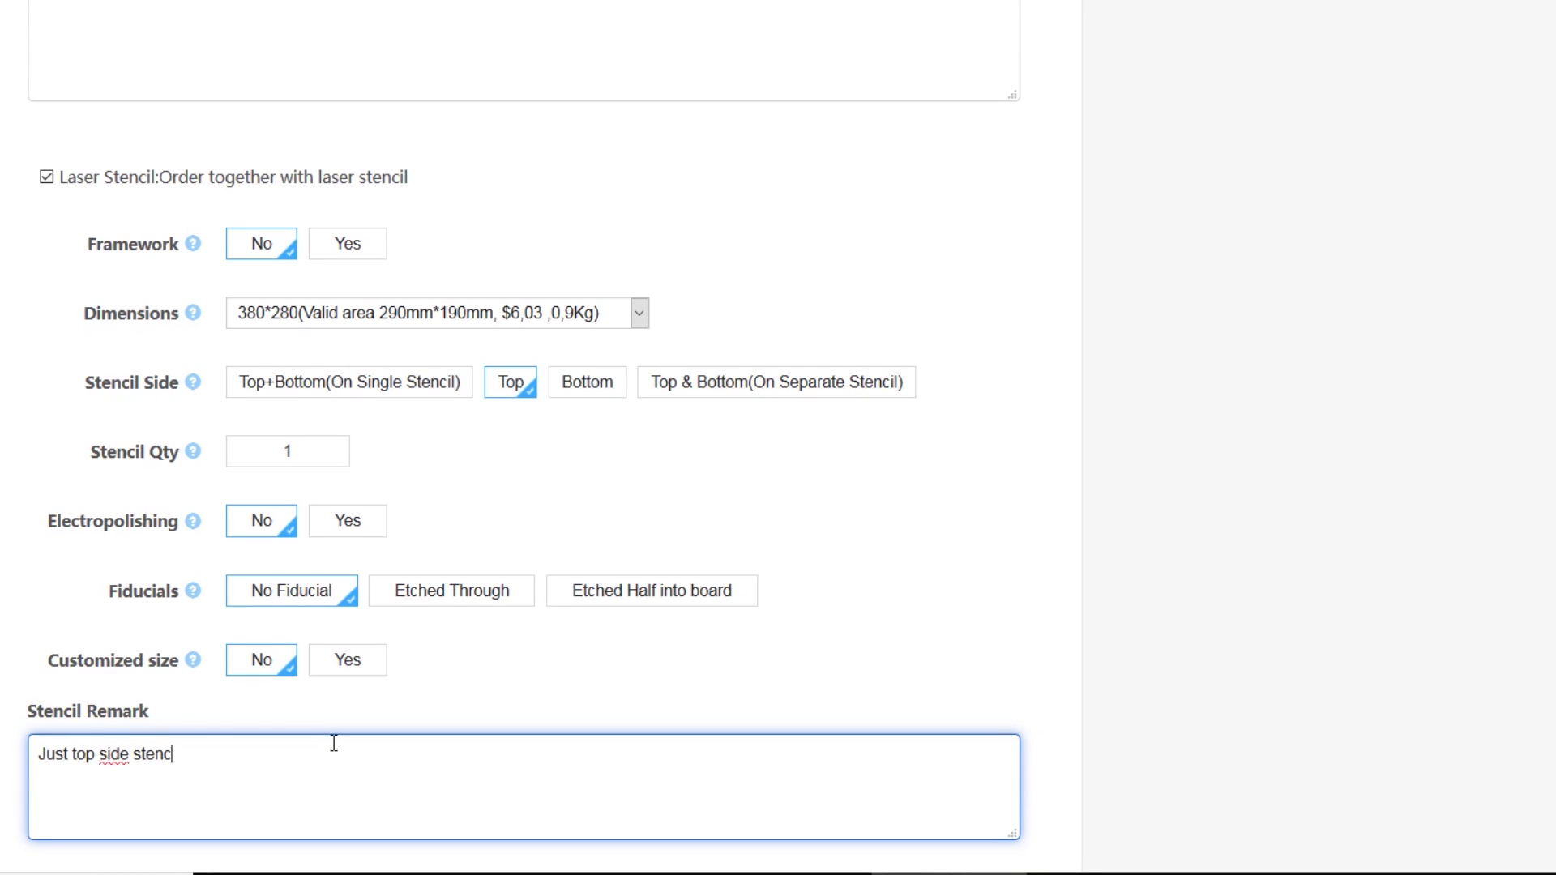
pyautogui.write('il.')
pyautogui.scroll(-2, 310, 596)
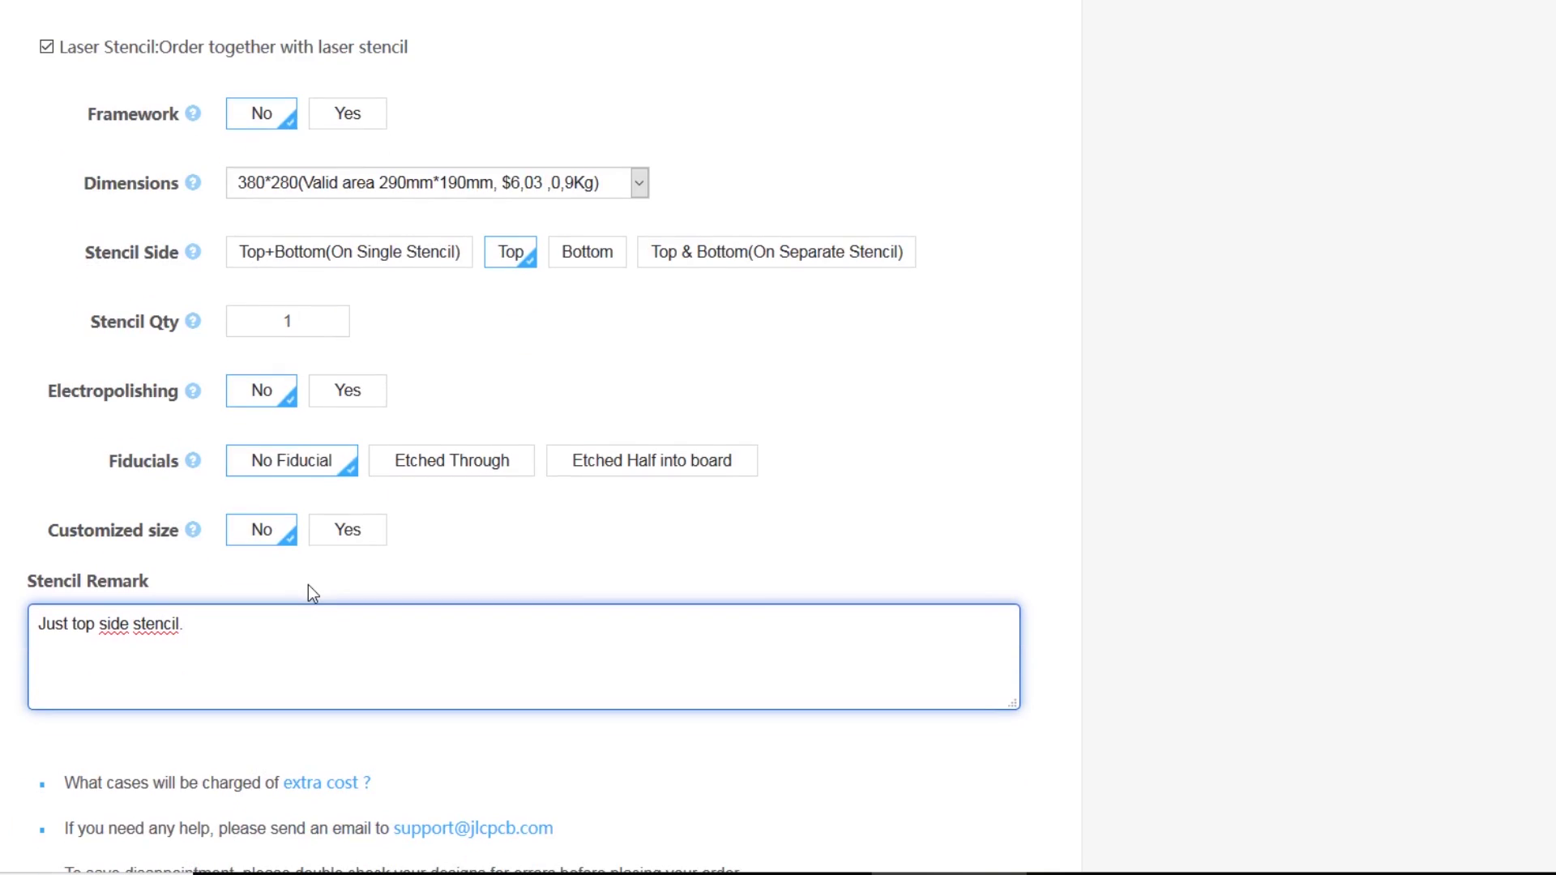
pyautogui.scroll(20, 1054, 580)
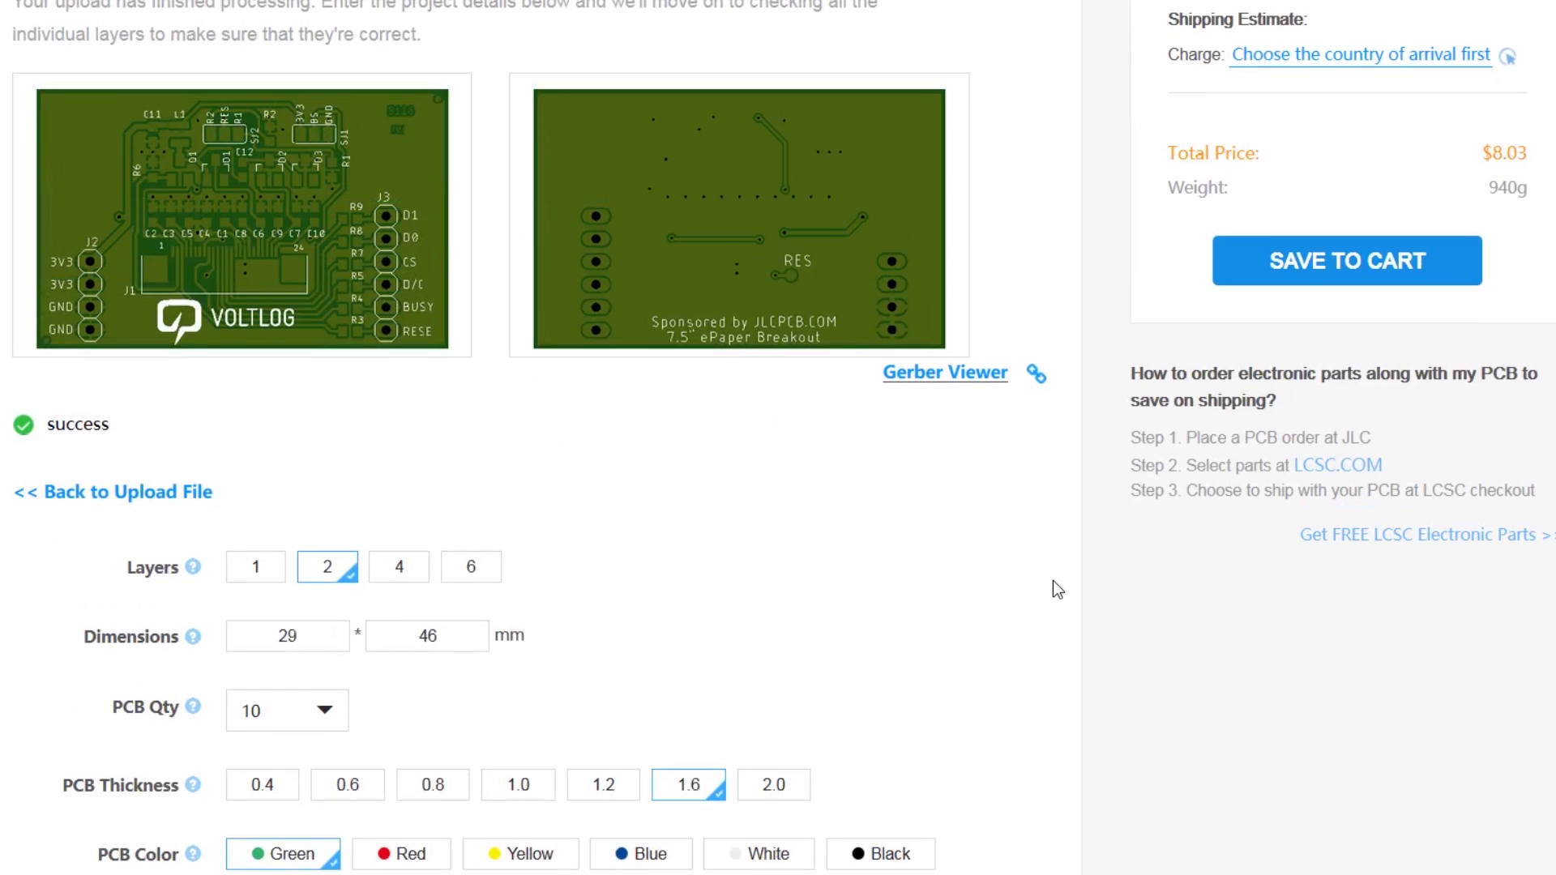
# - Save the PCB prototype and top-side stencil to the cart, then go to Order History
pyautogui.scroll(3, 1055, 600)
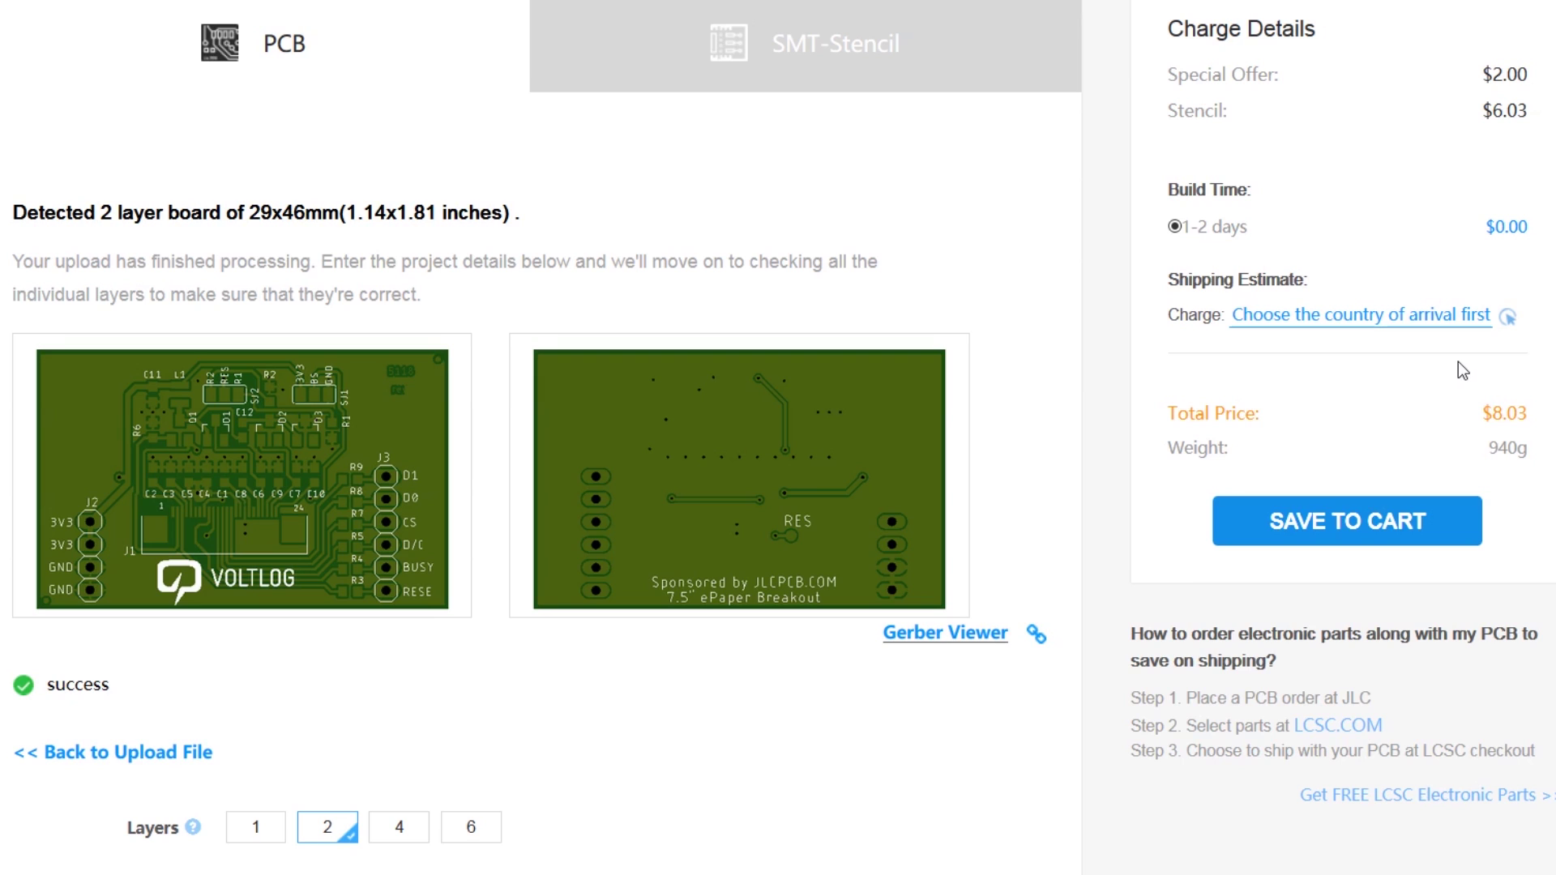
pyautogui.click(1314, 513)
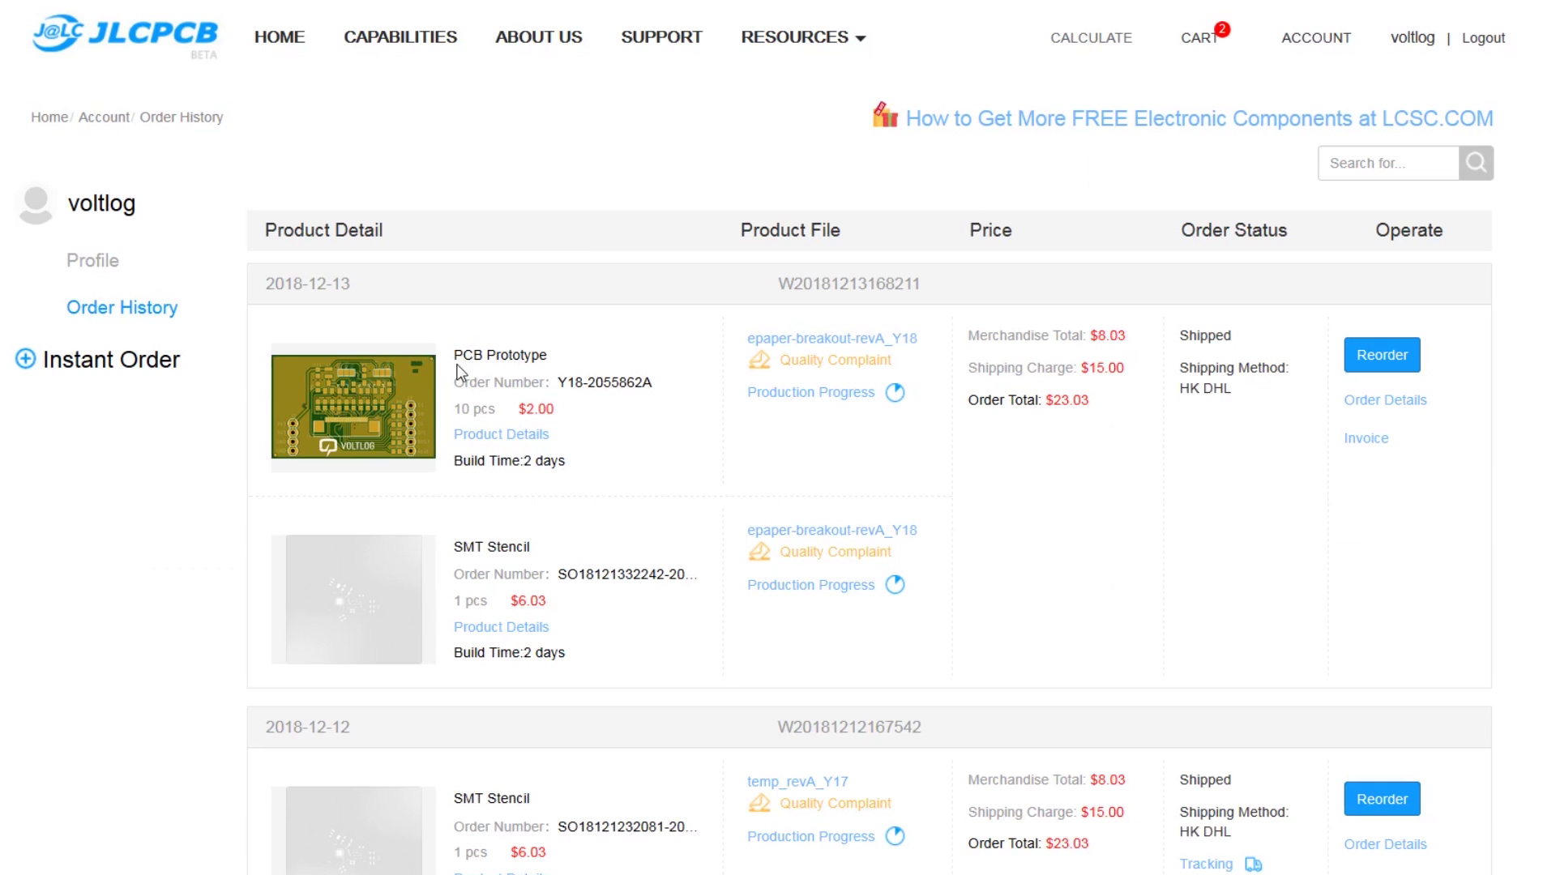
# - Open the earlier order's Production Progress and highlight the AOI and Packaging, Delivery stages
pyautogui.moveTo(405, 397)
pyautogui.click(792, 394)
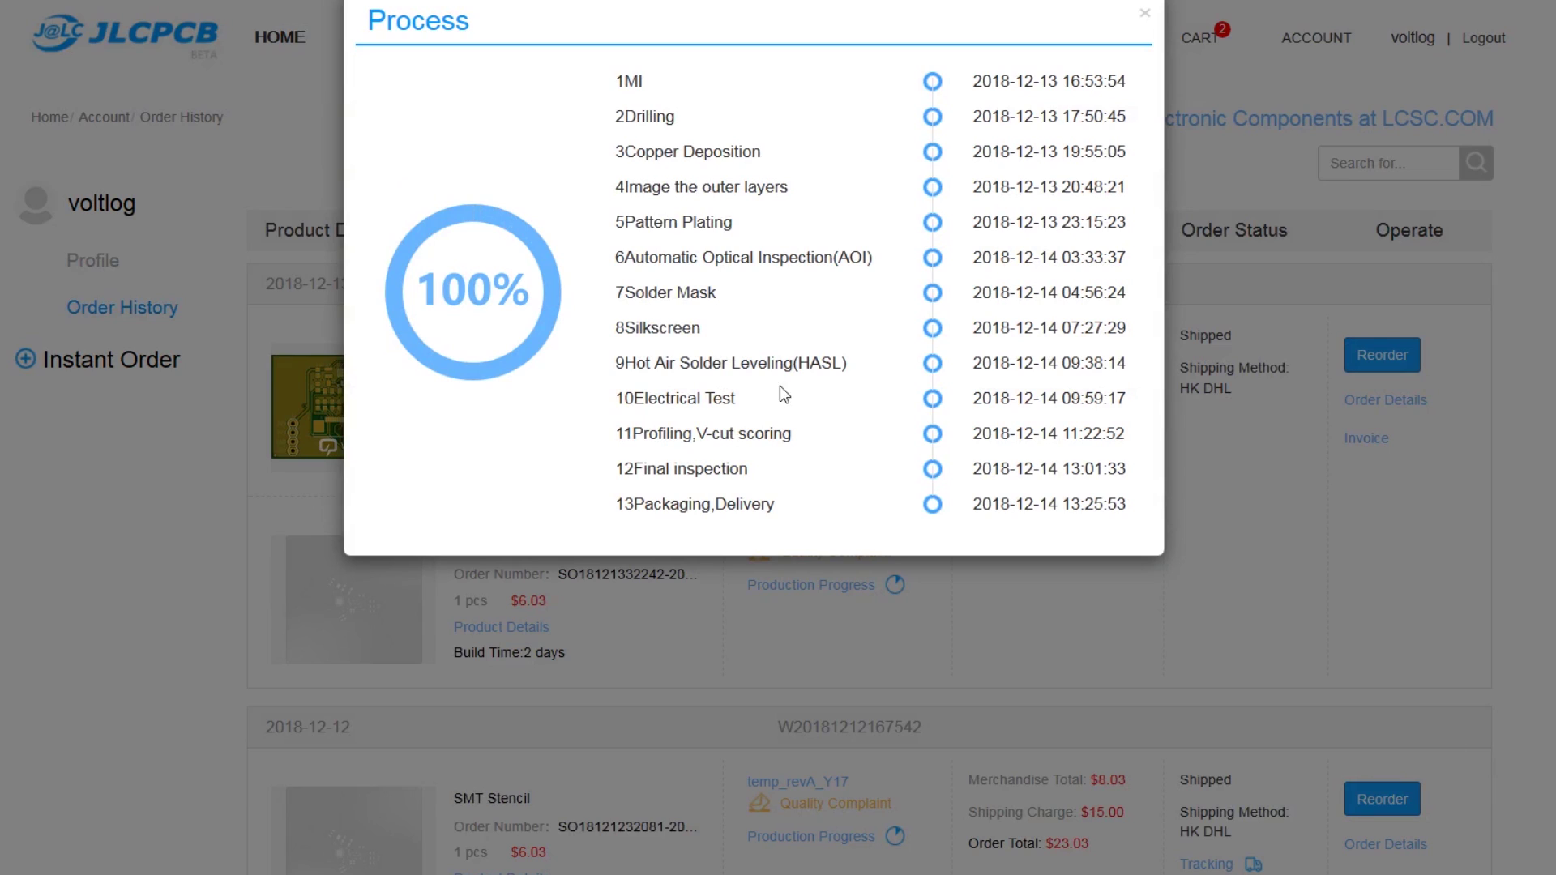
pyautogui.moveTo(625, 257); pyautogui.dragTo(873, 258)
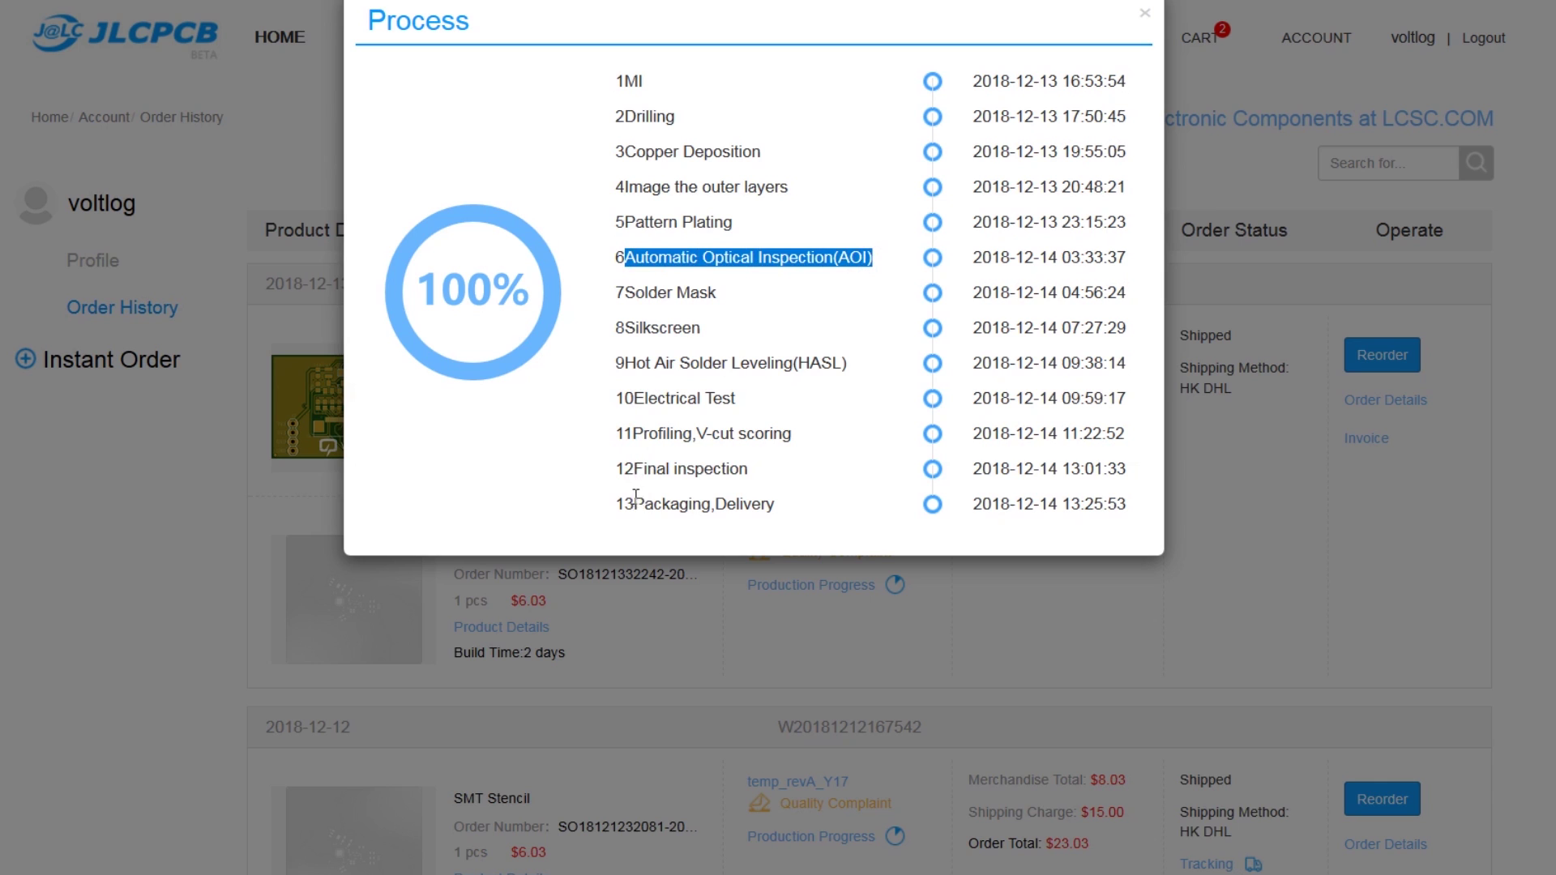
pyautogui.moveTo(634, 504); pyautogui.dragTo(779, 504)
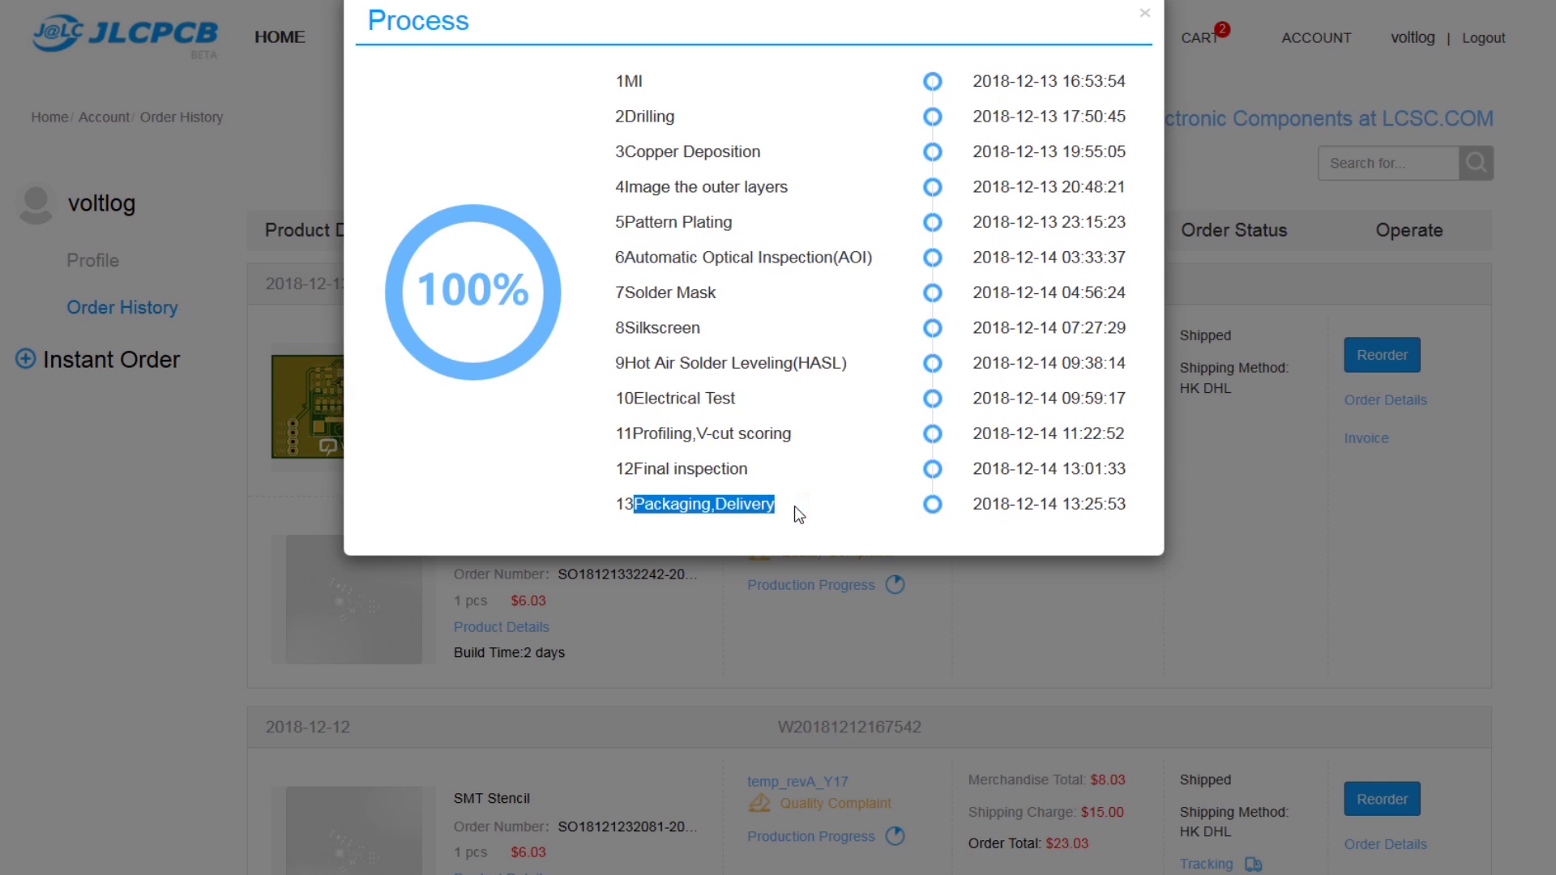